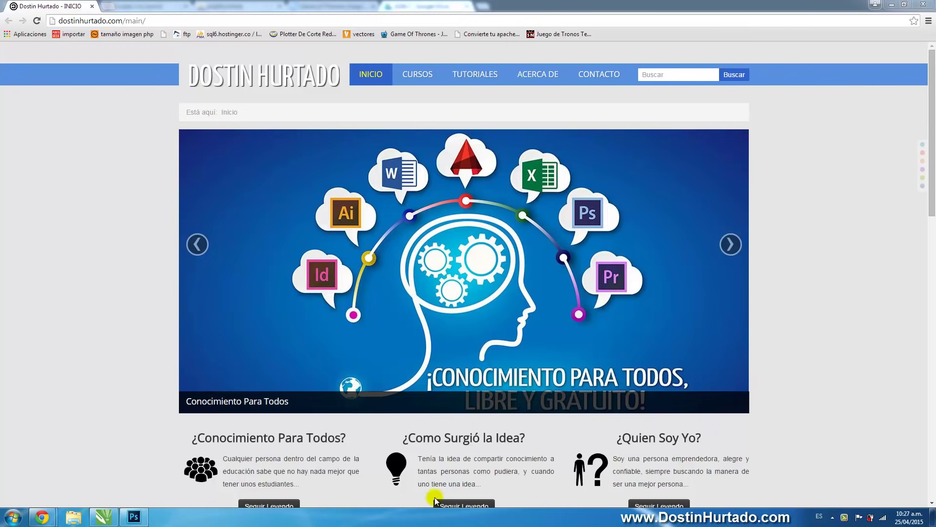
# - Switch from Chrome to the empty Photoshop workspace via the taskbar
pyautogui.click(133, 516)
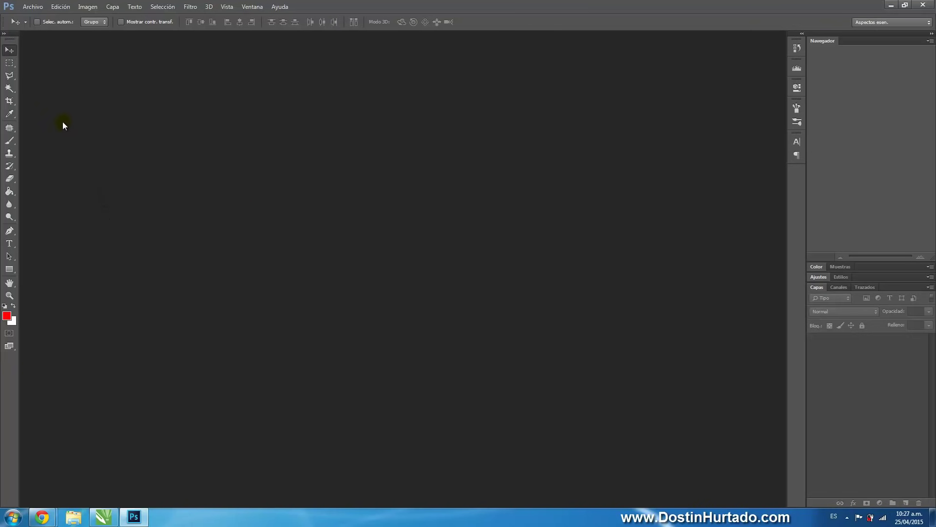
# - Create a new white 1920 × 1080 pixel document
pyautogui.click(33, 7)
pyautogui.click(34, 14)
pyautogui.moveTo(403, 147); pyautogui.dragTo(412, 115)
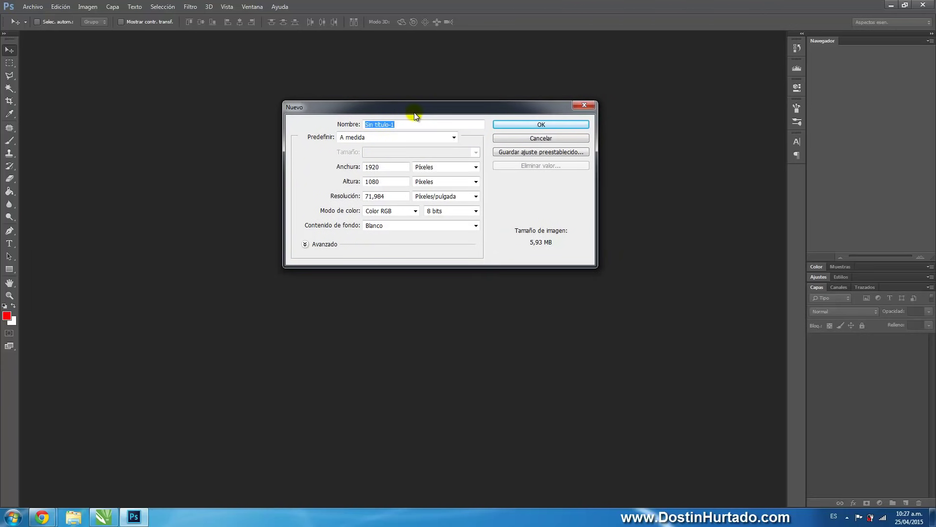
pyautogui.moveTo(365, 167); pyautogui.dragTo(387, 170)
pyautogui.click(366, 180)
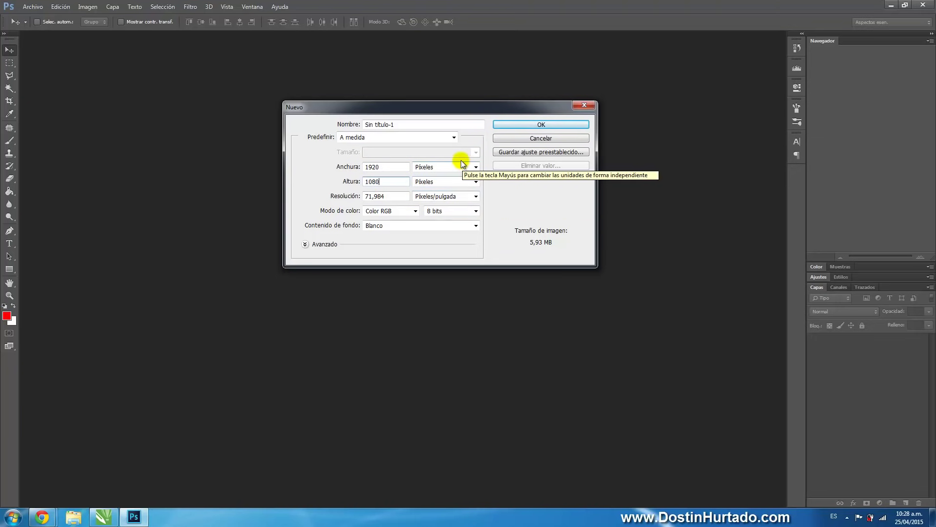
pyautogui.click(538, 127)
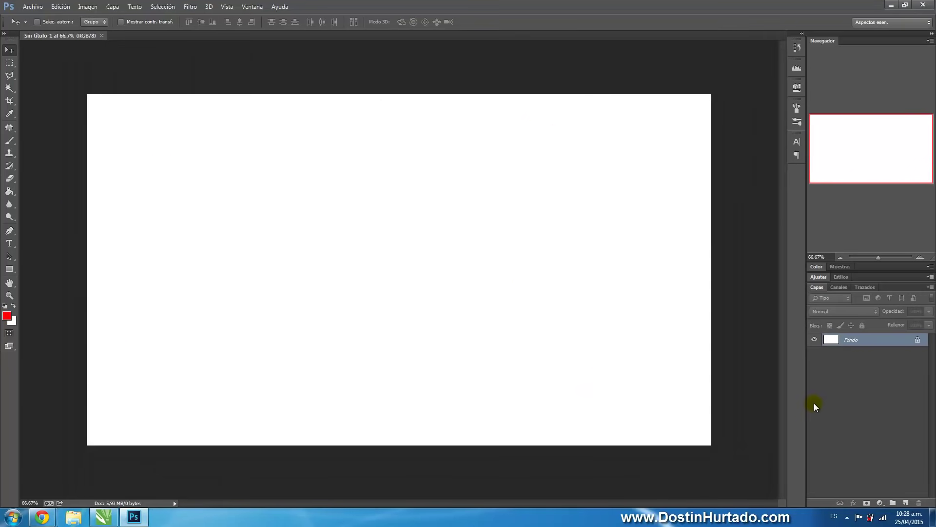
# - Duplicate Fondo as Fondo copia and fill the copy with black using the Paint Bucket
pyautogui.moveTo(852, 339); pyautogui.dragTo(905, 503)
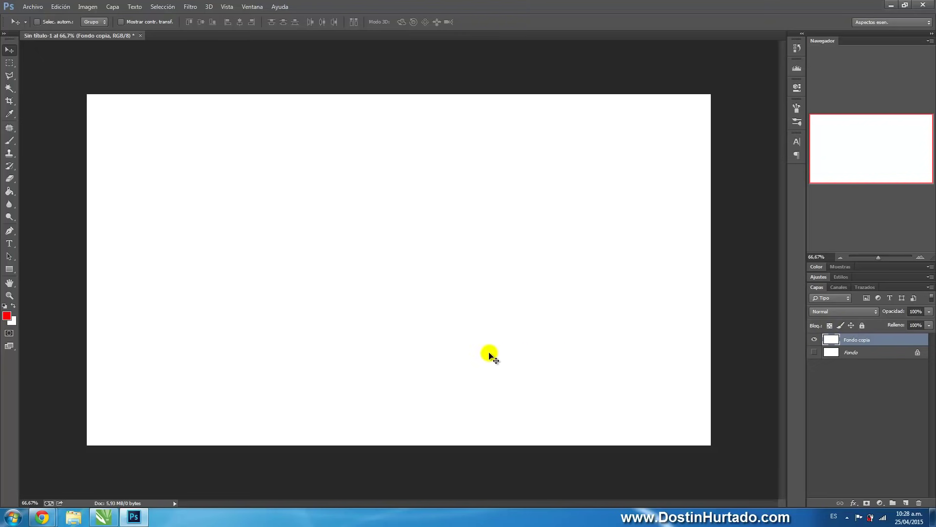
pyautogui.click(9, 191)
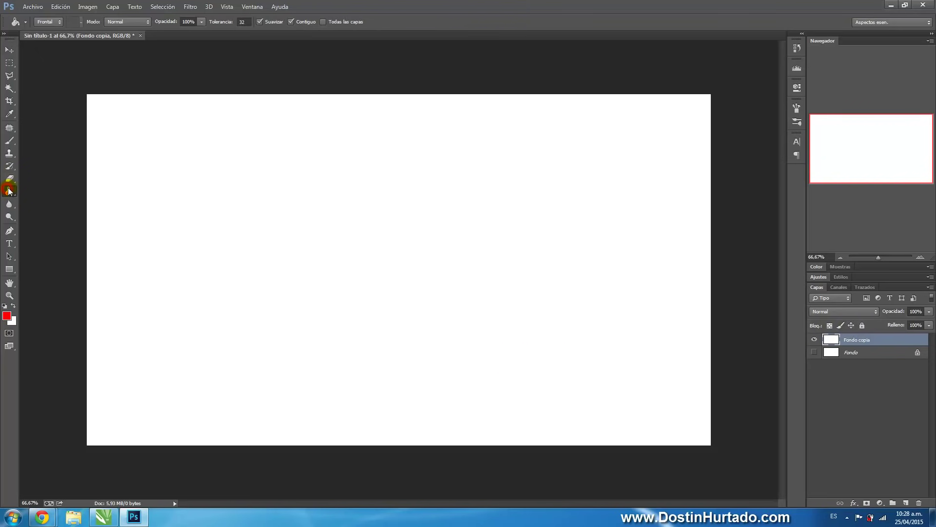
pyautogui.click(4, 306)
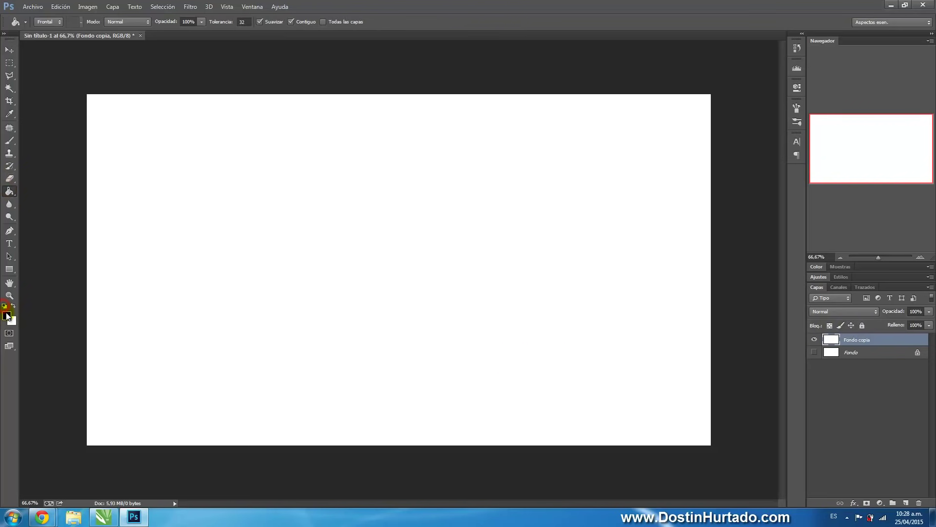
pyautogui.click(362, 306)
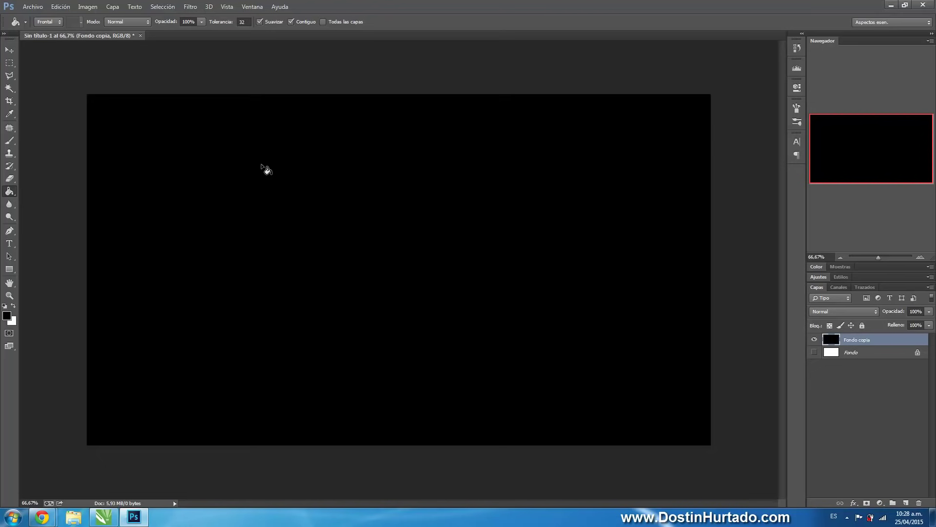
pyautogui.click(189, 7)
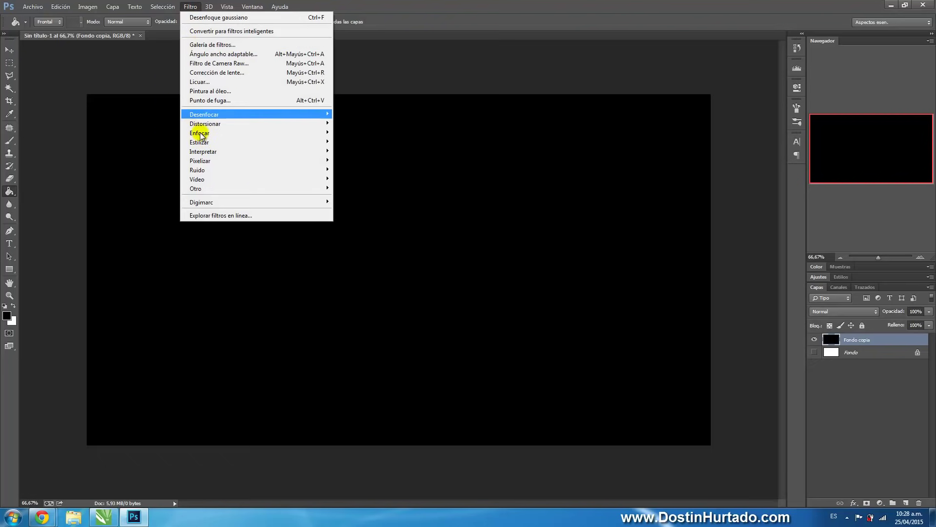
pyautogui.moveTo(220, 170)
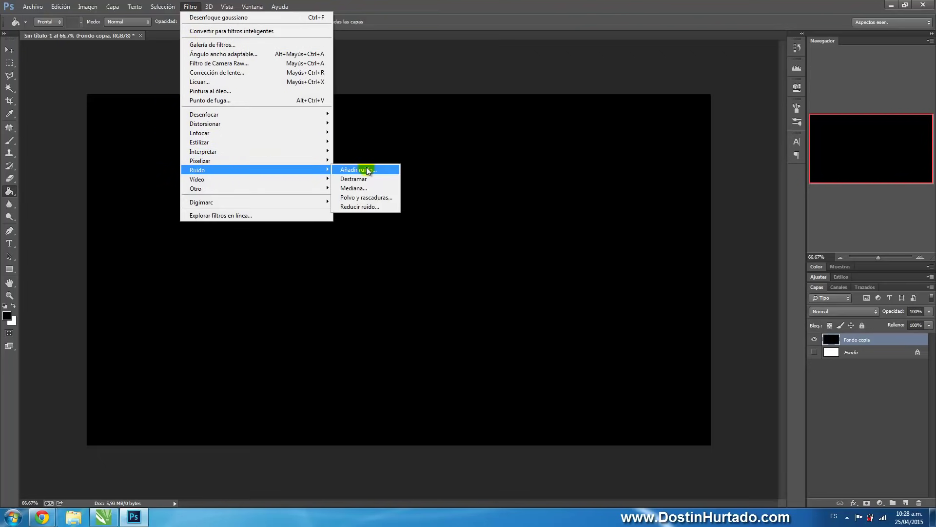
# - In Add Noise, try Uniform distribution without monochromatic and zoom the preview
pyautogui.click(368, 171)
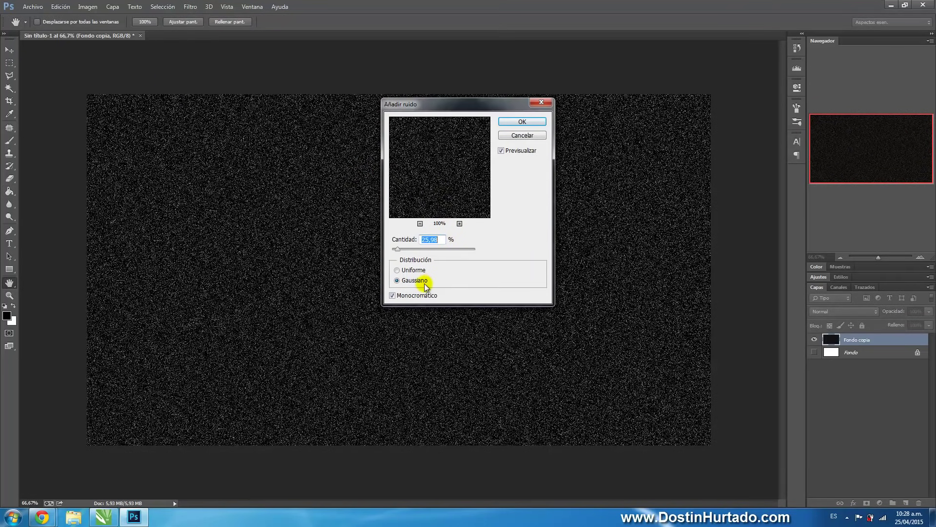
pyautogui.click(413, 271)
pyautogui.click(404, 297)
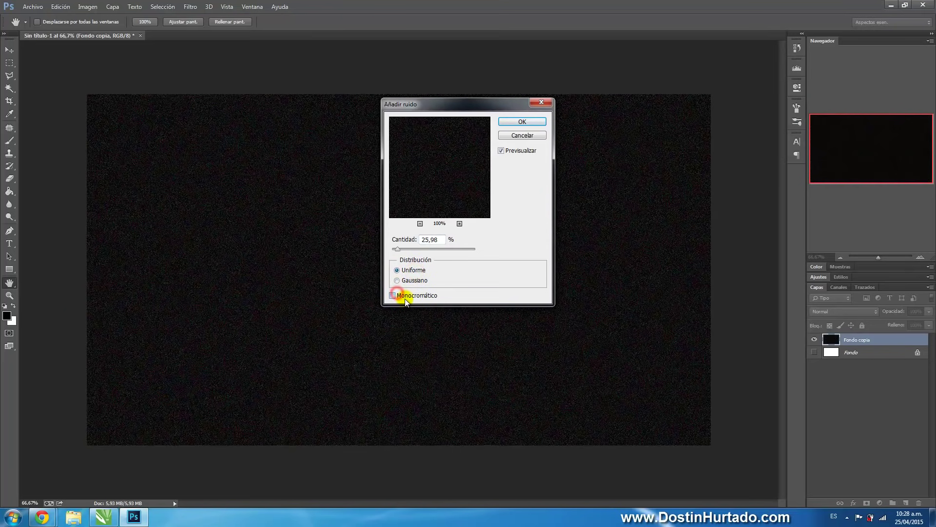
pyautogui.click(459, 223)
pyautogui.click(459, 224)
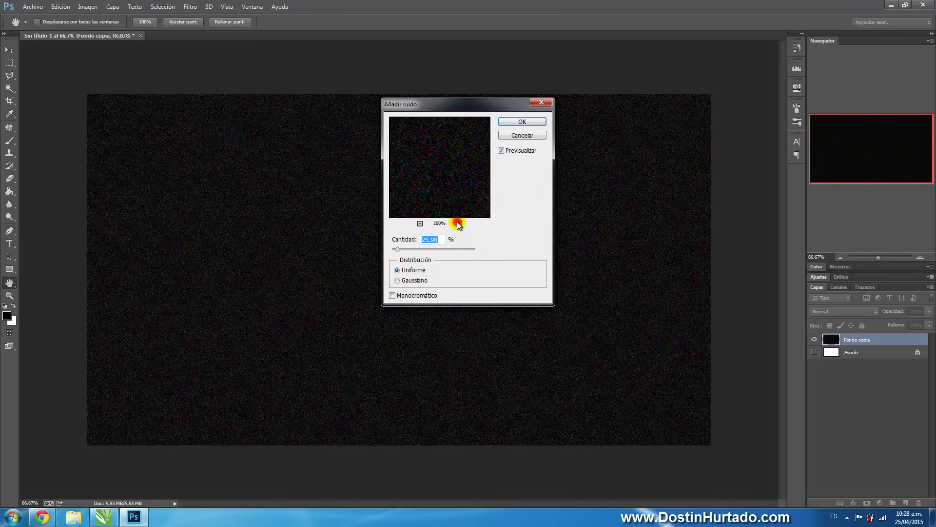
pyautogui.click(459, 224)
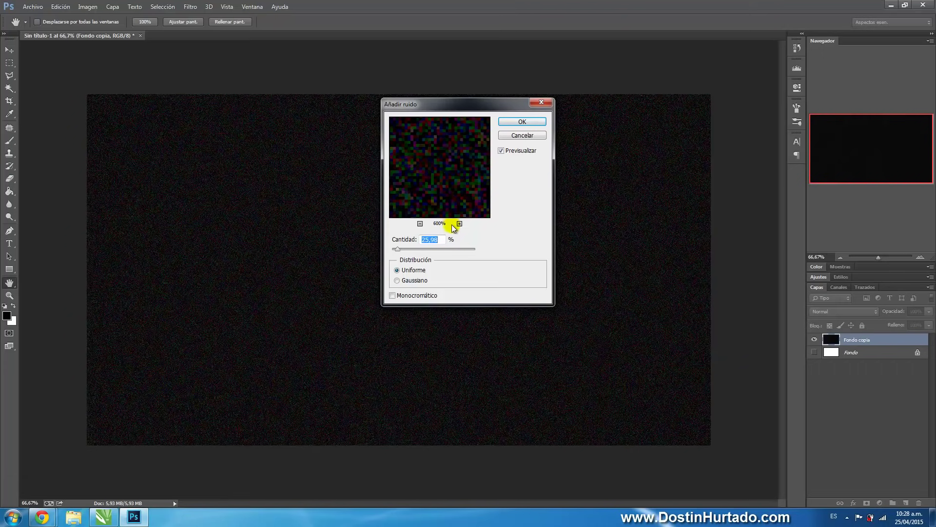
pyautogui.click(420, 223)
pyautogui.click(420, 224)
pyautogui.click(420, 223)
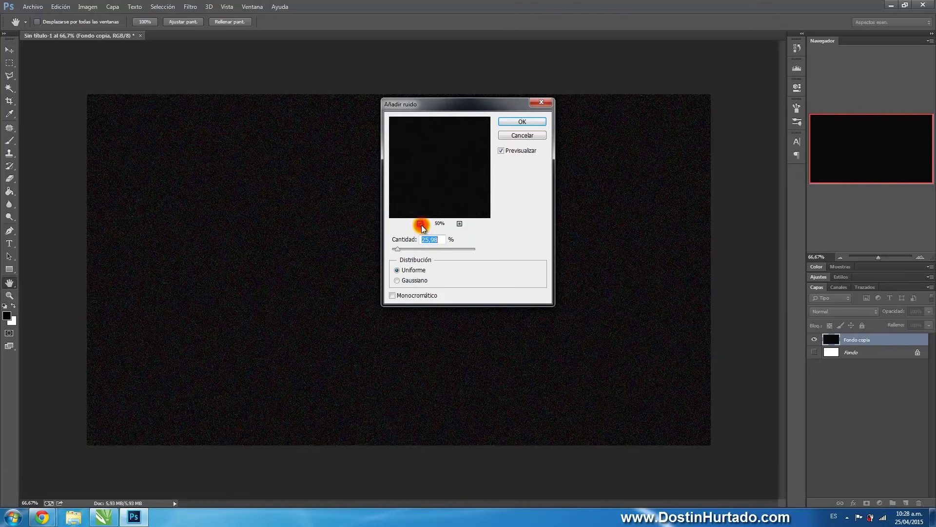
pyautogui.click(458, 223)
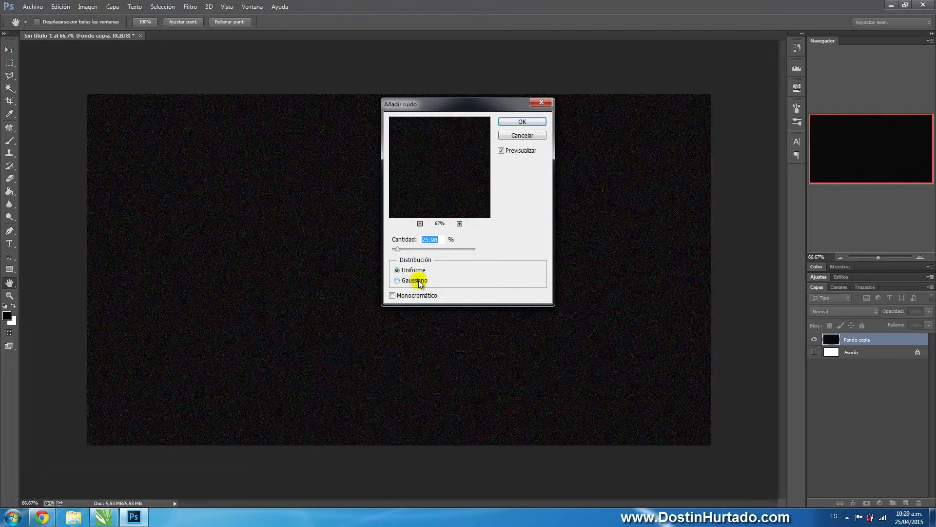
# - Apply monochromatic Gaussian noise at about 28% to the black layer
pyautogui.click(423, 281)
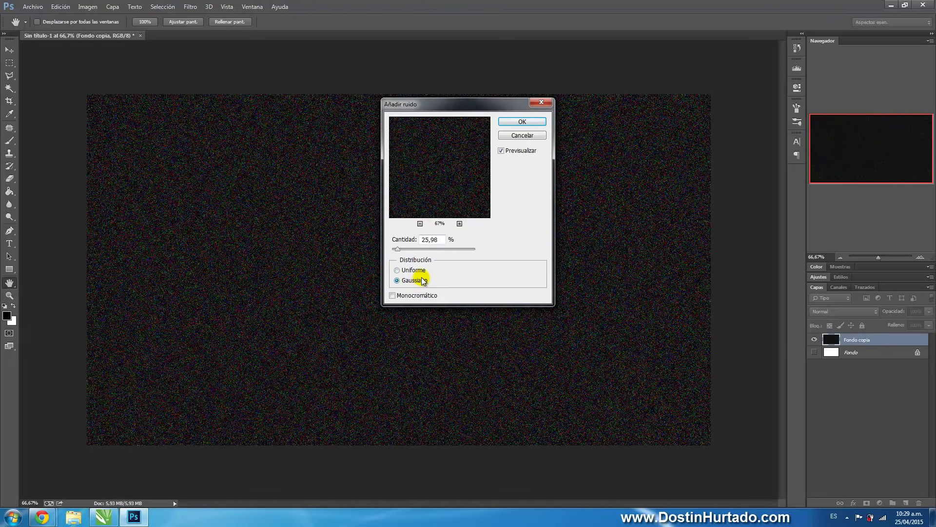
pyautogui.click(406, 296)
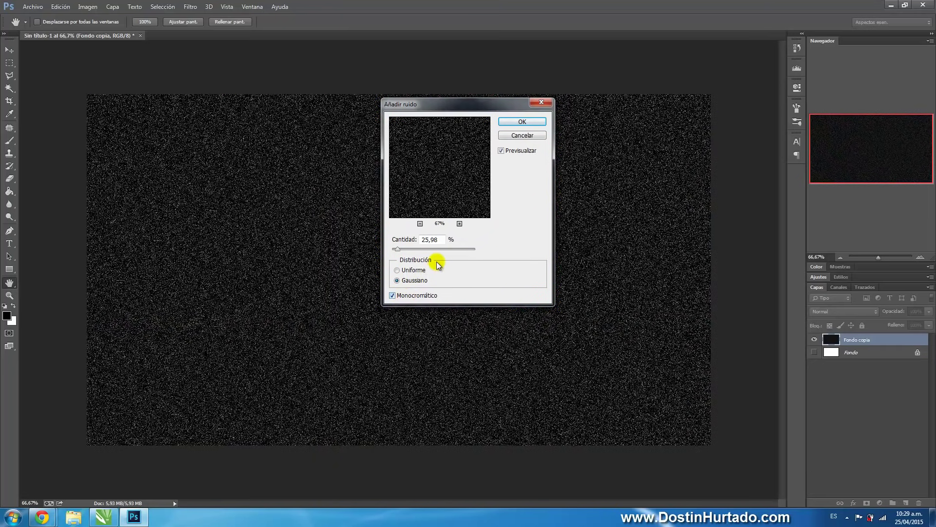
pyautogui.click(459, 223)
pyautogui.click(460, 223)
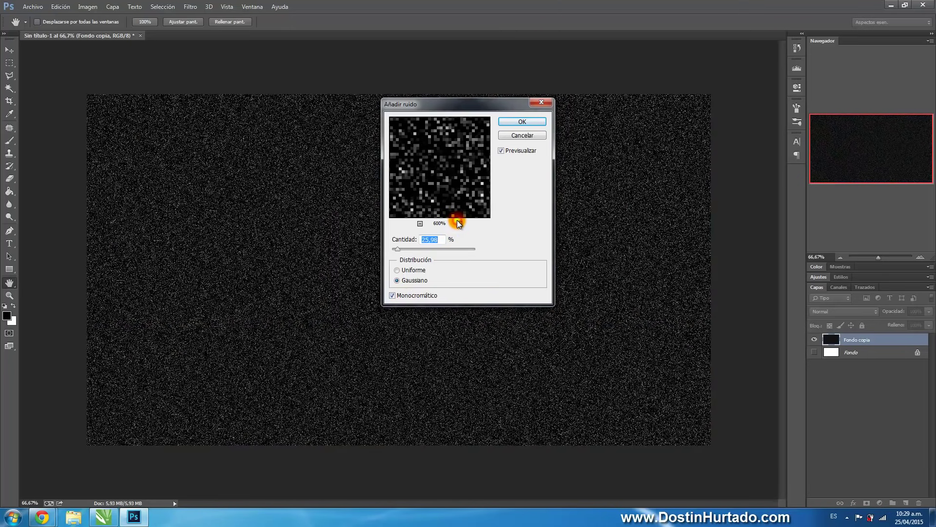
pyautogui.click(419, 223)
pyautogui.click(420, 223)
pyautogui.click(419, 223)
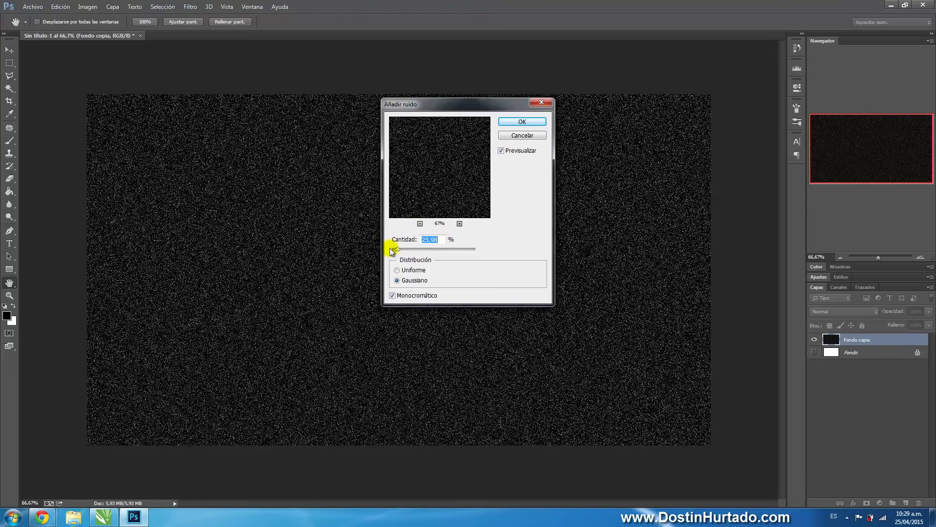
pyautogui.moveTo(433, 253); pyautogui.dragTo(441, 252)
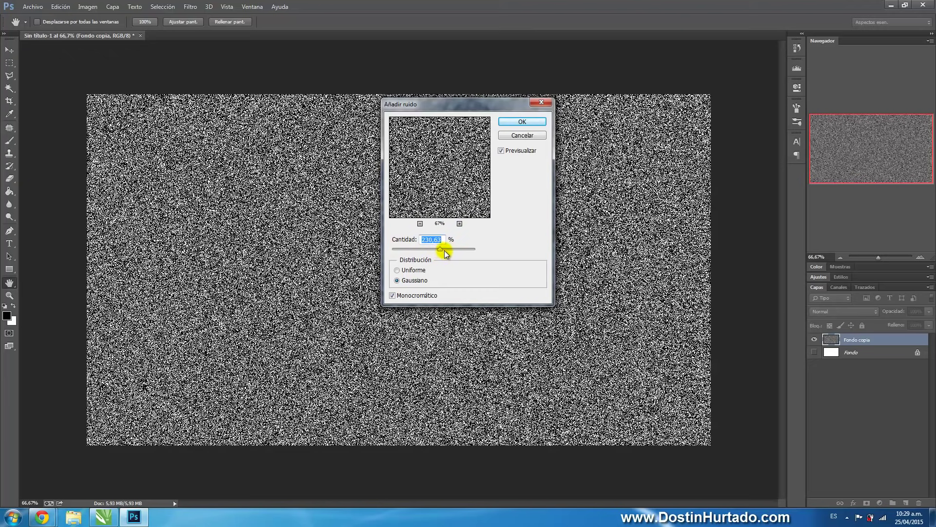
pyautogui.moveTo(440, 253); pyautogui.dragTo(398, 252)
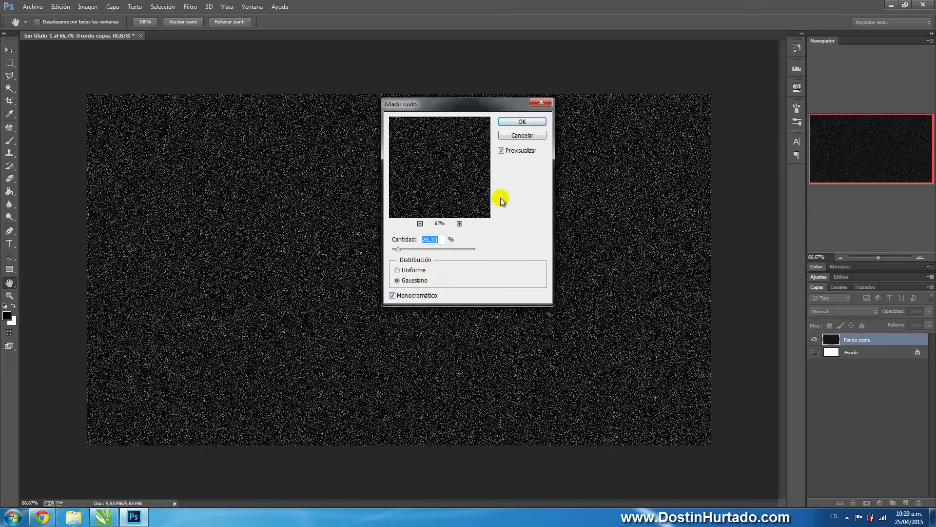
pyautogui.click(513, 122)
pyautogui.press('g')
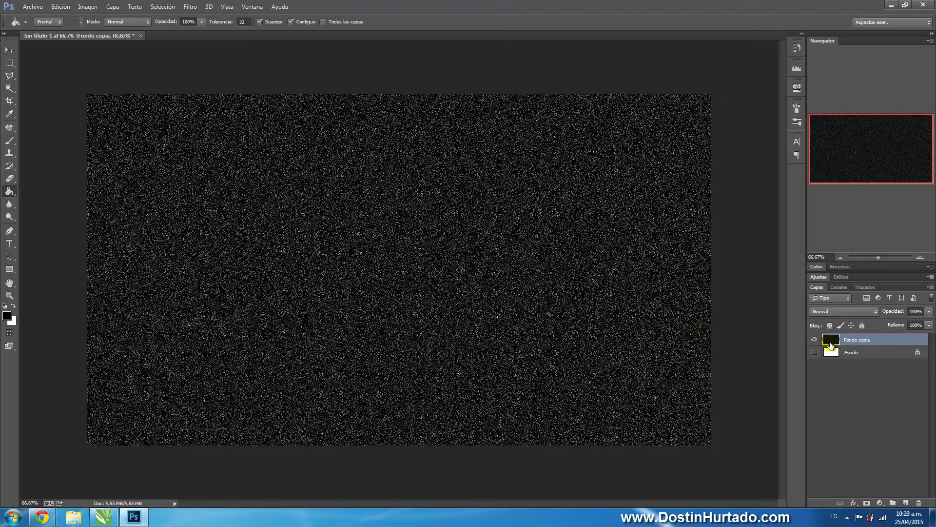
pyautogui.click(858, 344)
pyautogui.moveTo(858, 344); pyautogui.dragTo(906, 503)
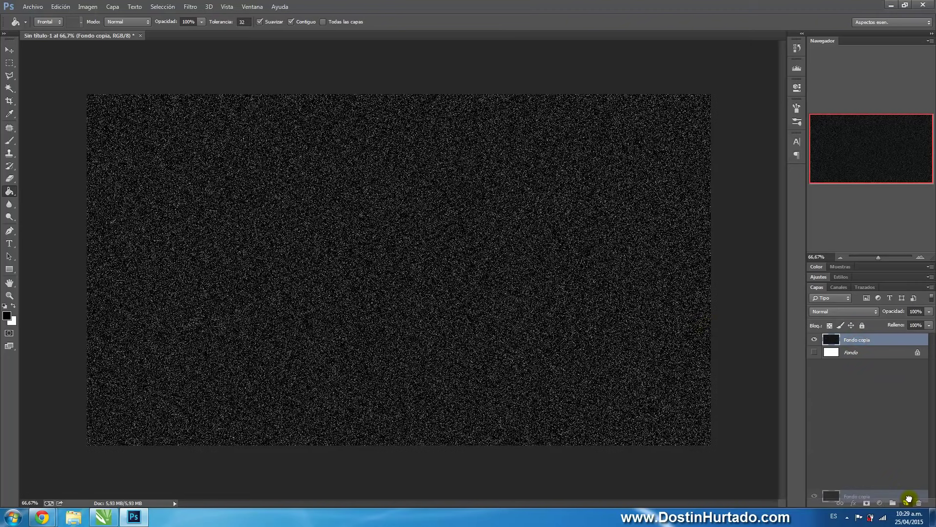
pyautogui.click(814, 352)
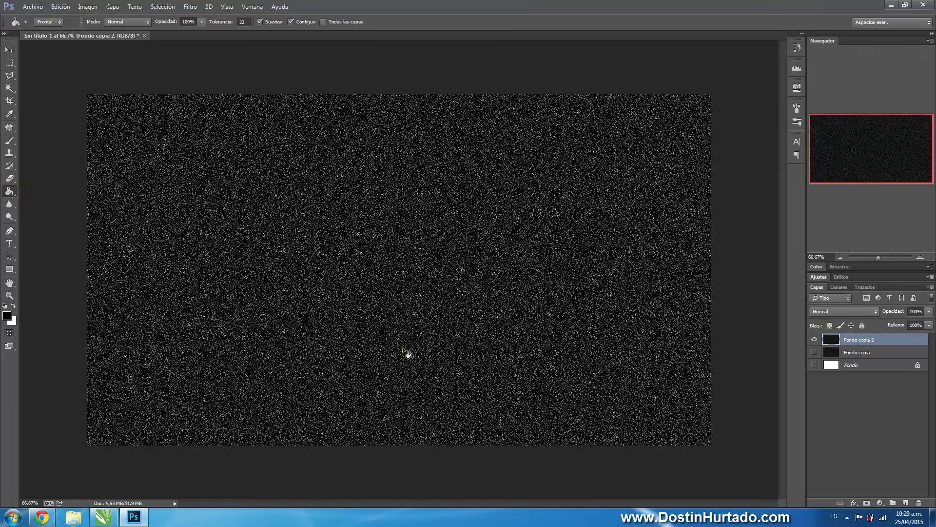
pyautogui.click(389, 252)
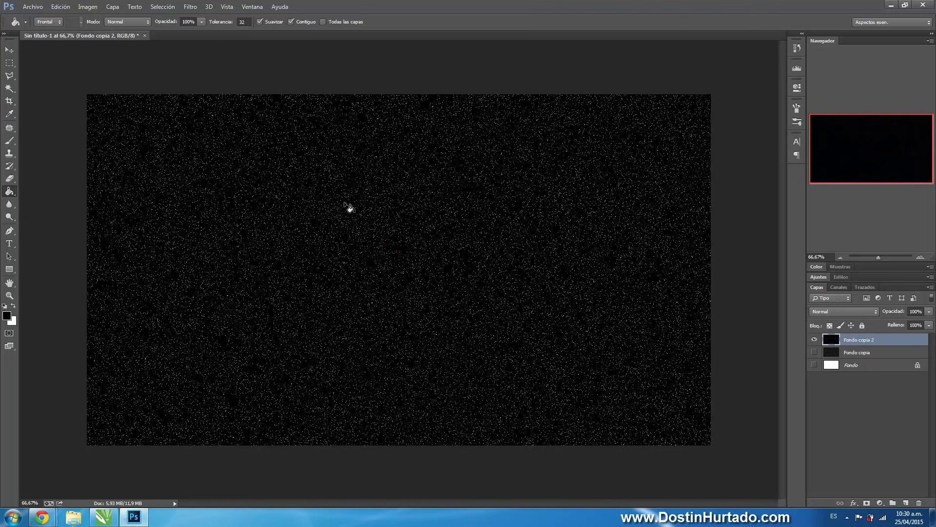
pyautogui.click(391, 249)
pyautogui.click(848, 339)
pyautogui.moveTo(848, 337); pyautogui.dragTo(917, 502)
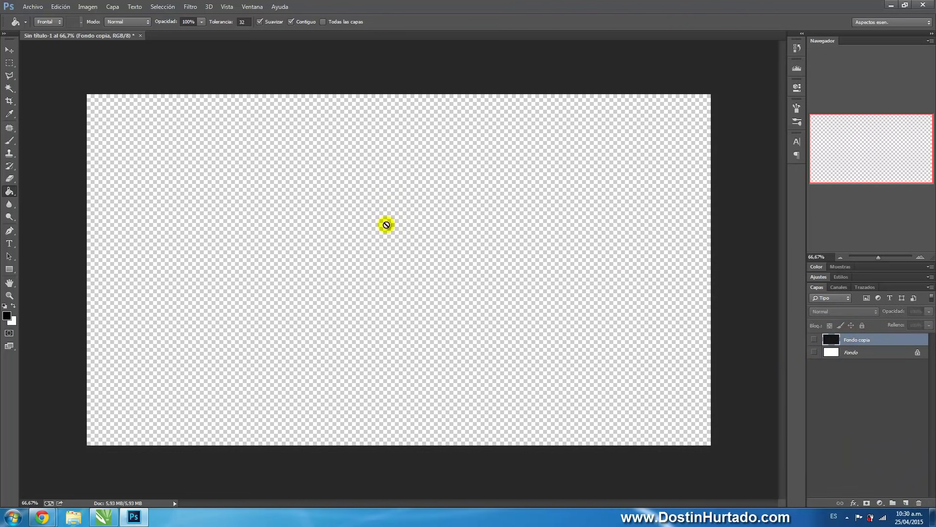
pyautogui.click(815, 340)
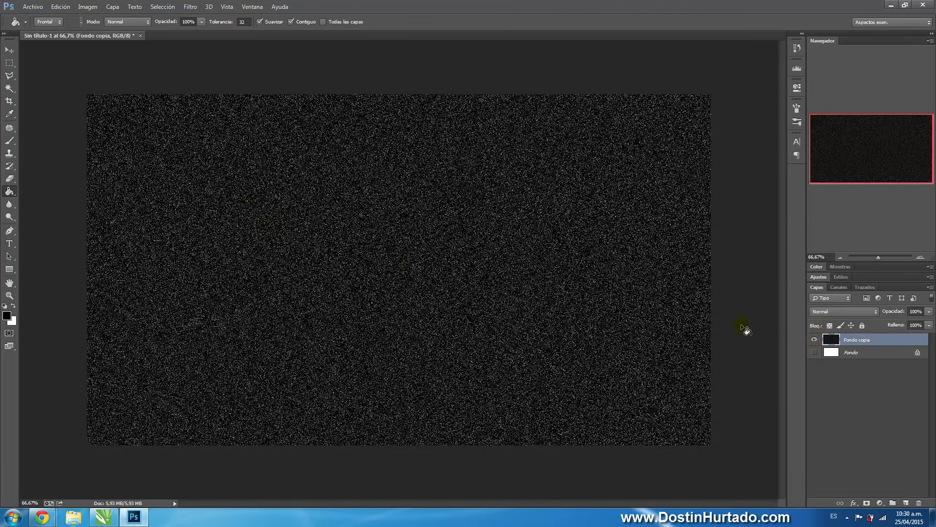
# - Apply a Threshold at level 150 to turn the noise into white star dots
pyautogui.click(88, 6)
pyautogui.moveTo(94, 31)
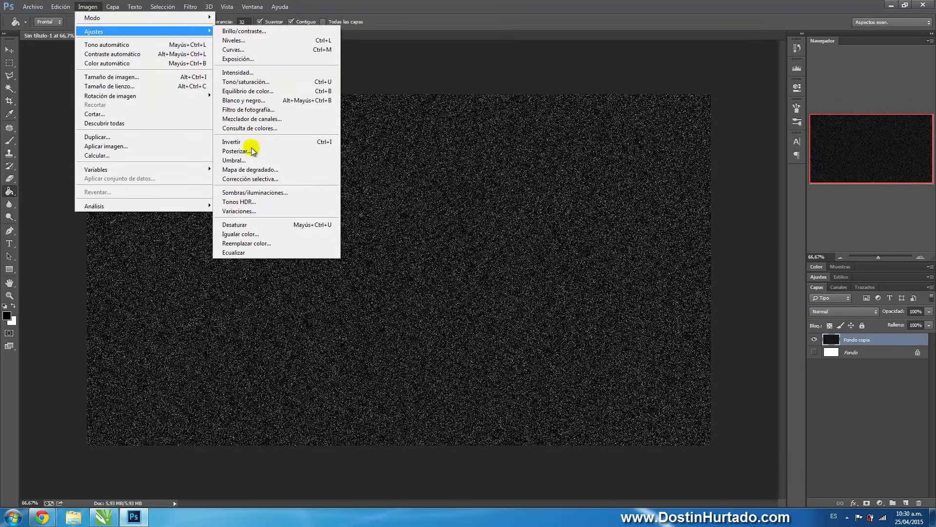
pyautogui.click(247, 160)
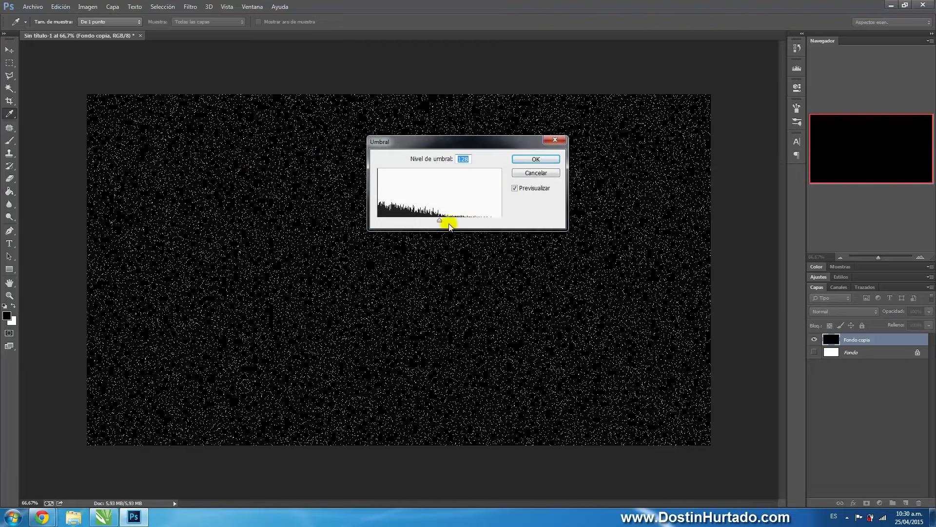
pyautogui.moveTo(440, 222); pyautogui.dragTo(449, 222)
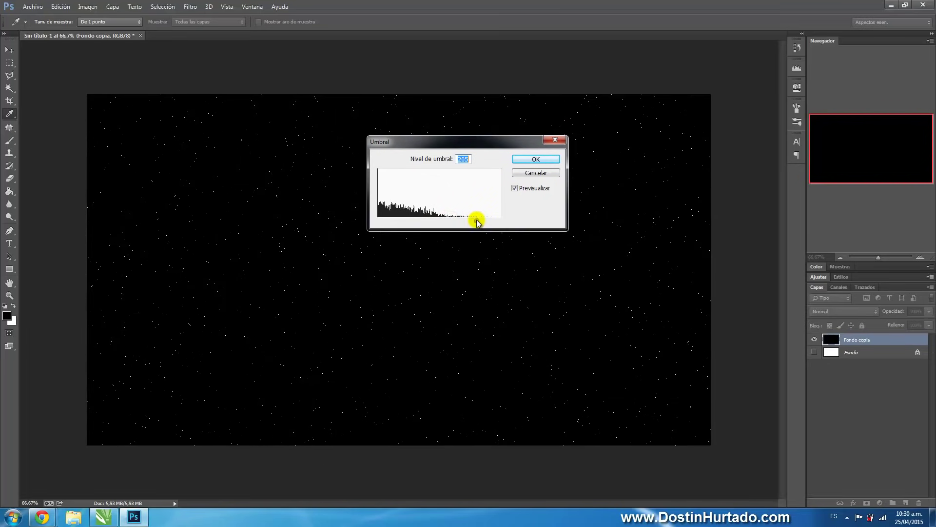
pyautogui.moveTo(476, 221); pyautogui.dragTo(451, 223)
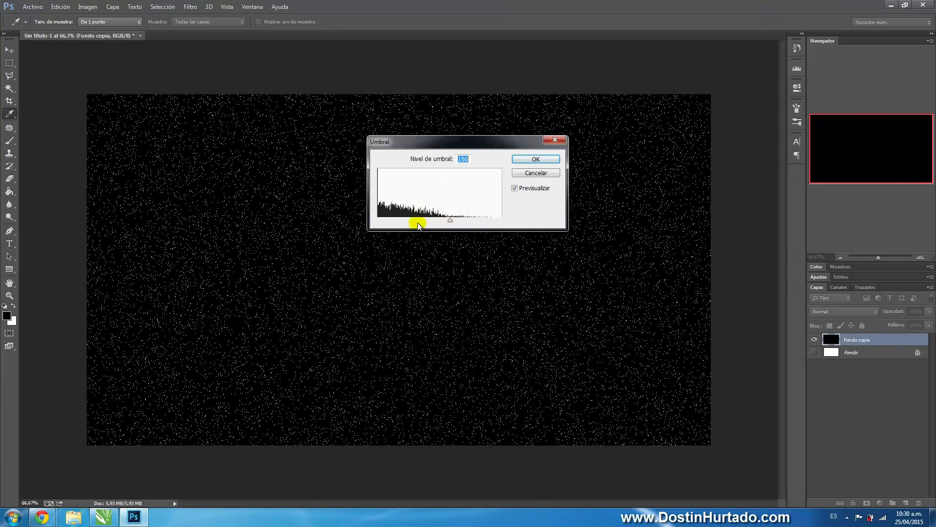
pyautogui.click(520, 159)
pyautogui.press('g')
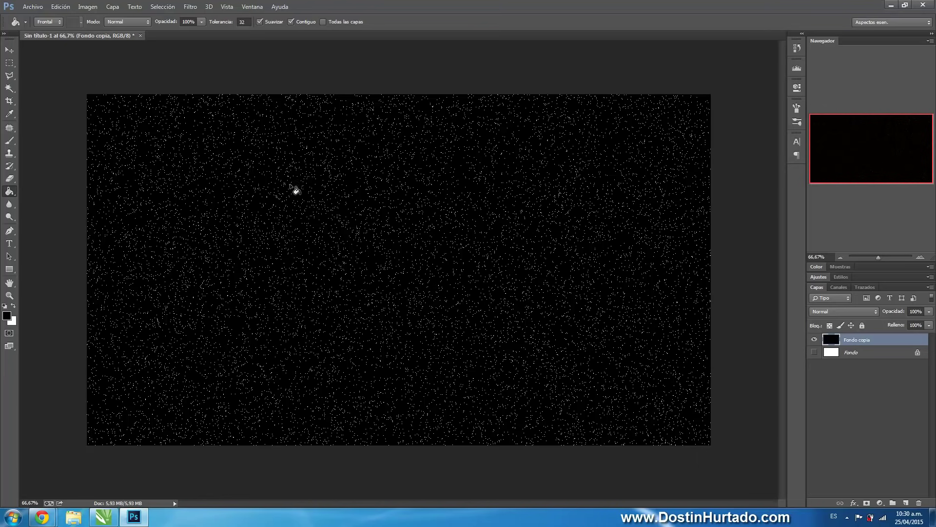
# - In Motion Blur, experiment with the angle and magnify the preview
pyautogui.click(186, 7)
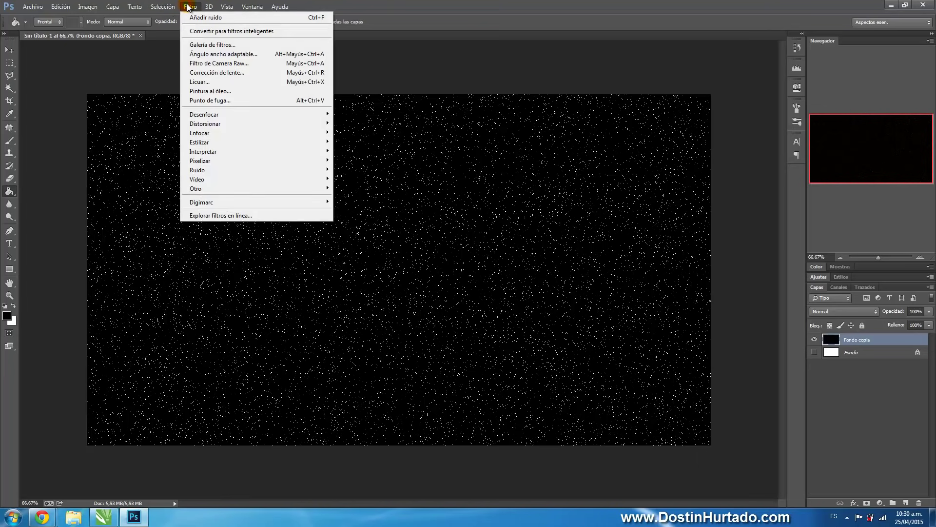
pyautogui.click(220, 114)
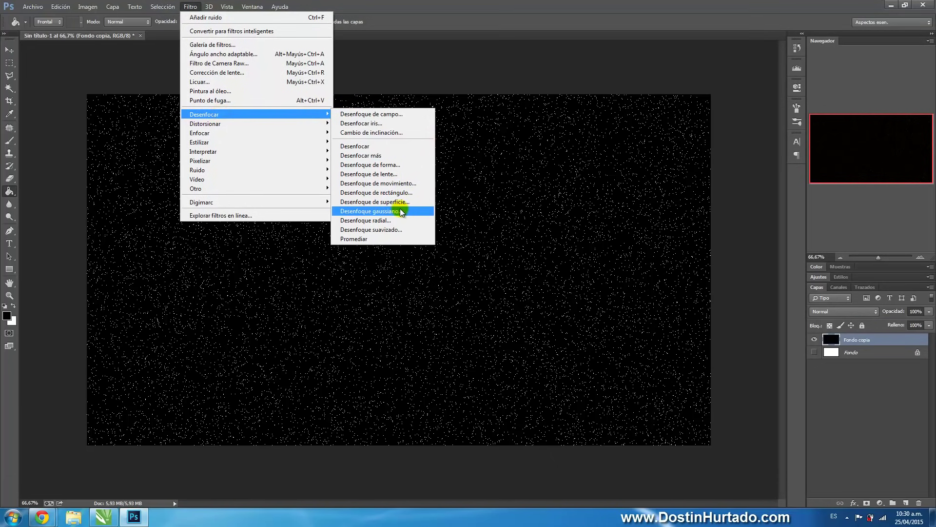
pyautogui.click(404, 183)
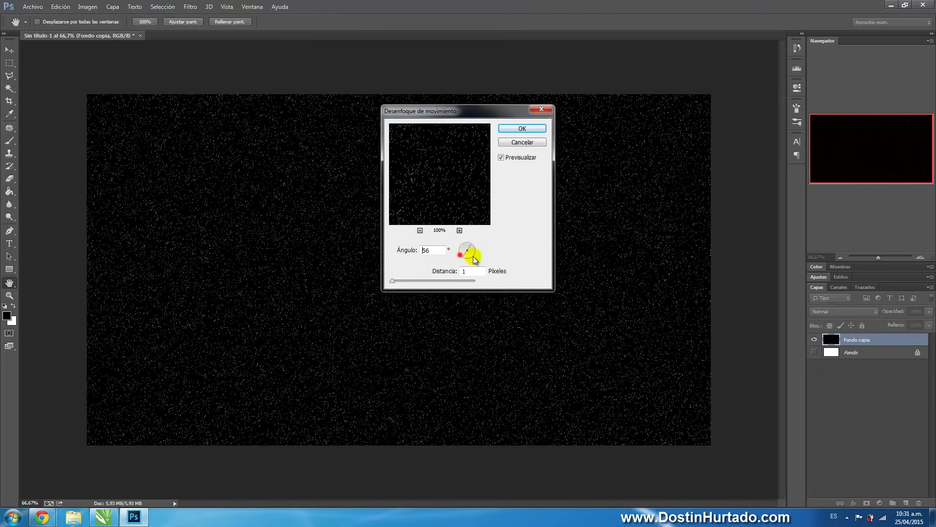
pyautogui.moveTo(469, 251); pyautogui.dragTo(473, 248)
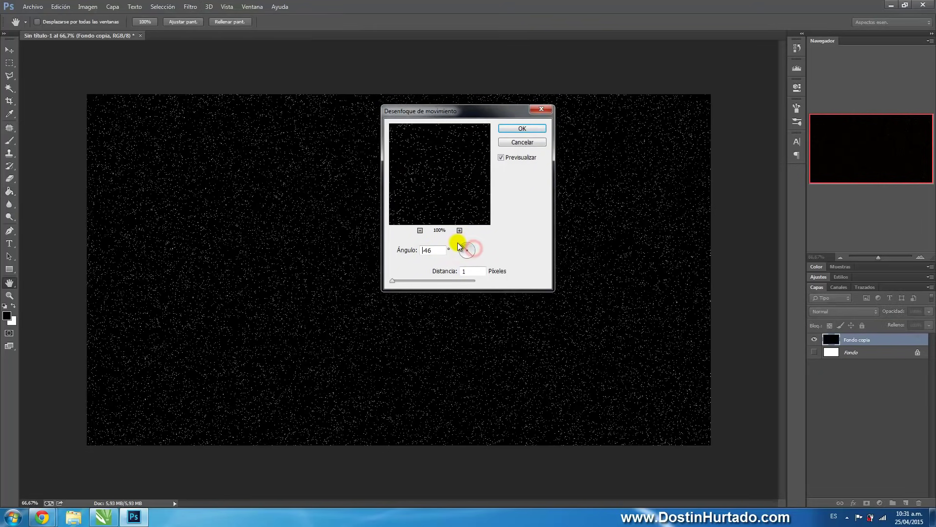
pyautogui.click(469, 252)
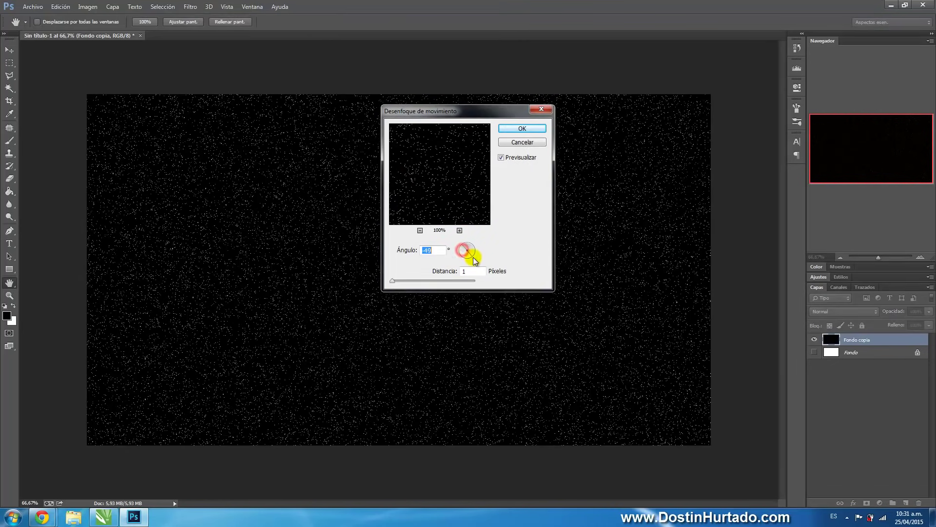
pyautogui.click(459, 230)
pyautogui.click(458, 230)
pyautogui.click(458, 230)
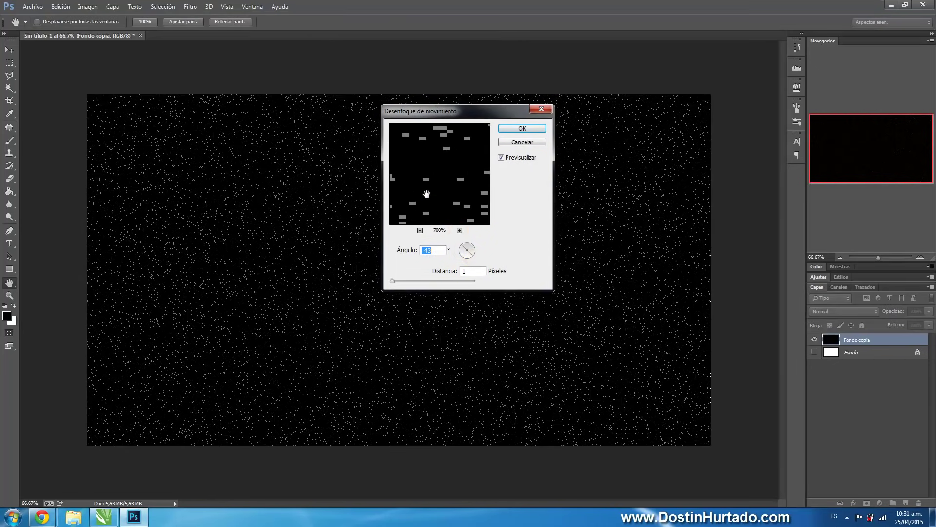
# - Apply a motion blur of about 45° at 2 pixels distance to the stars
pyautogui.click(463, 255)
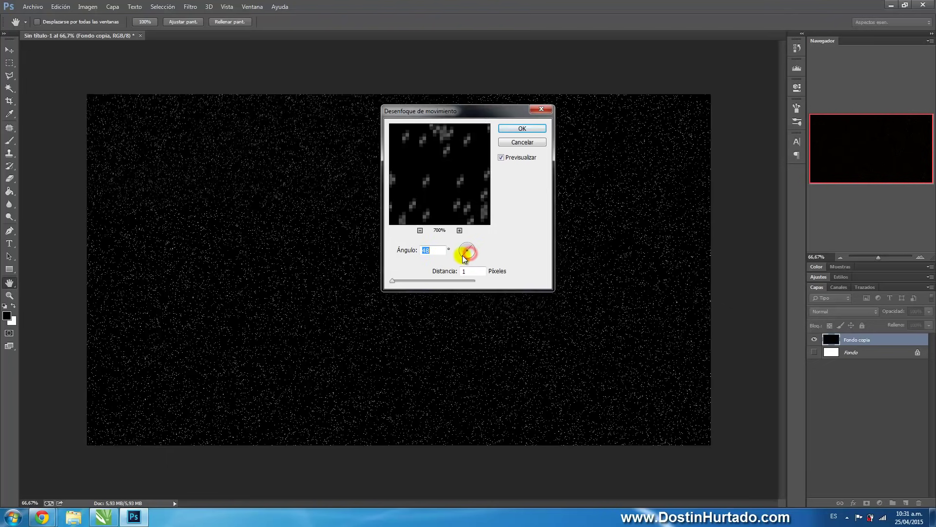
pyautogui.moveTo(463, 254); pyautogui.dragTo(474, 247)
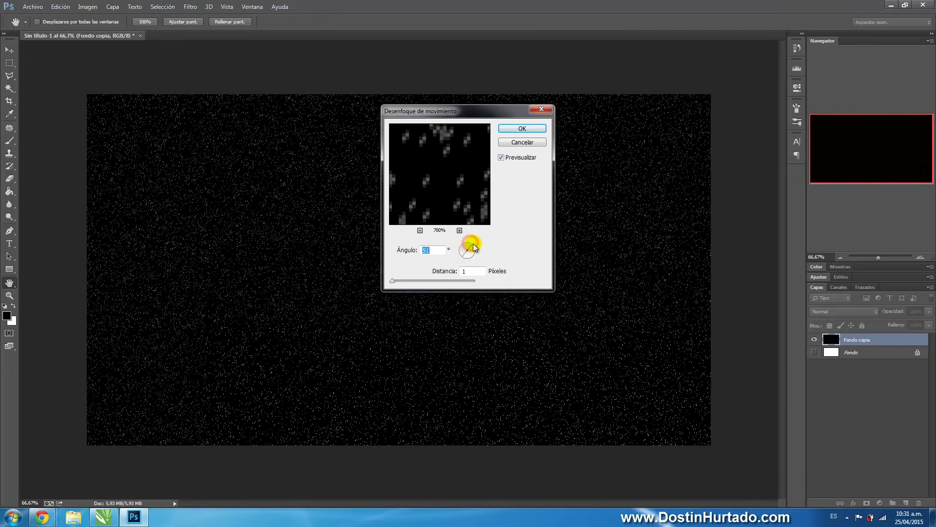
pyautogui.moveTo(474, 255); pyautogui.dragTo(465, 258)
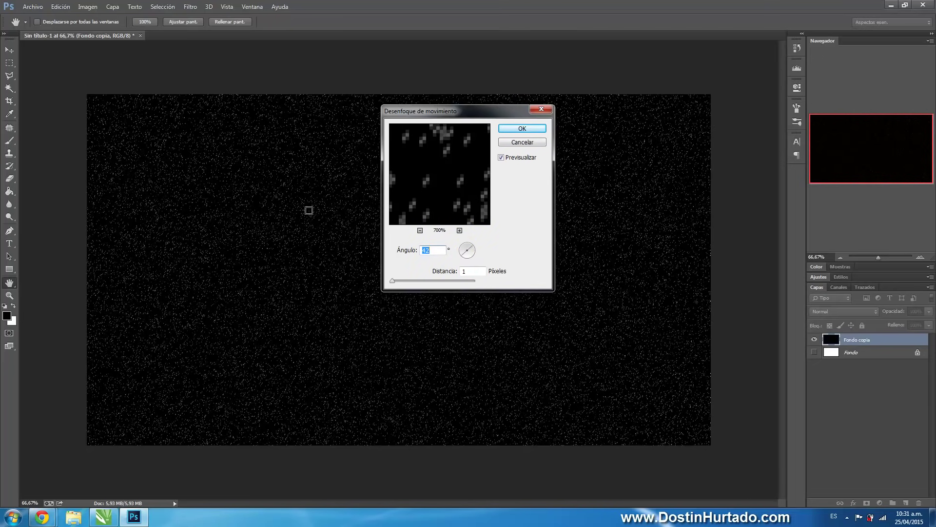
pyautogui.moveTo(462, 249); pyautogui.dragTo(464, 248)
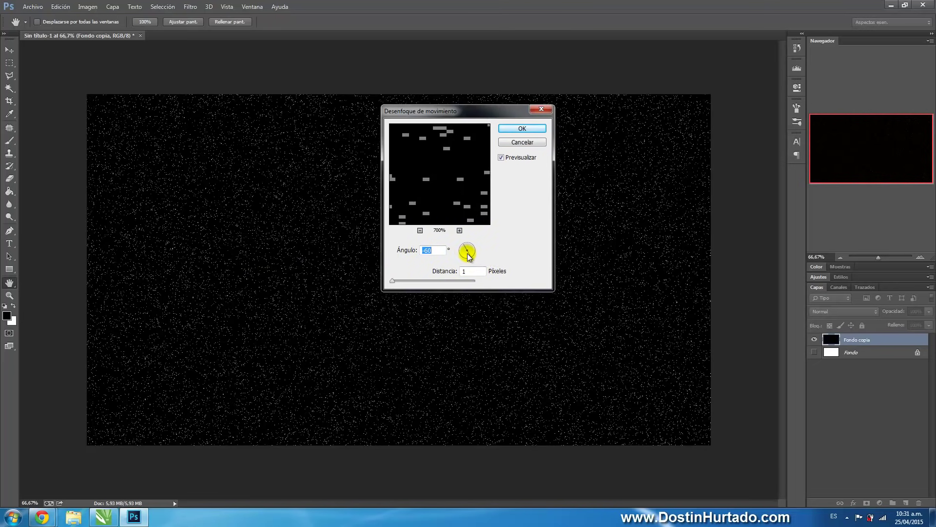
pyautogui.moveTo(468, 257); pyautogui.dragTo(466, 256)
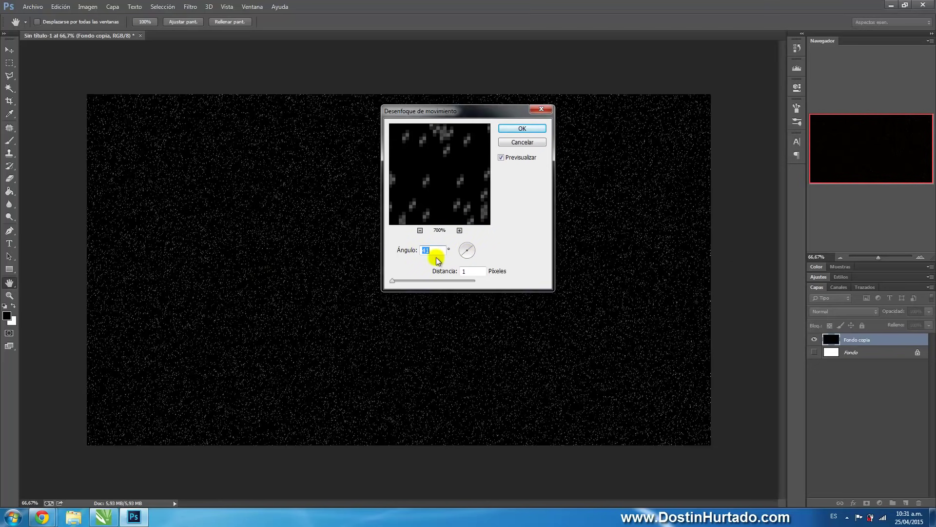
pyautogui.moveTo(459, 247); pyautogui.dragTo(462, 276)
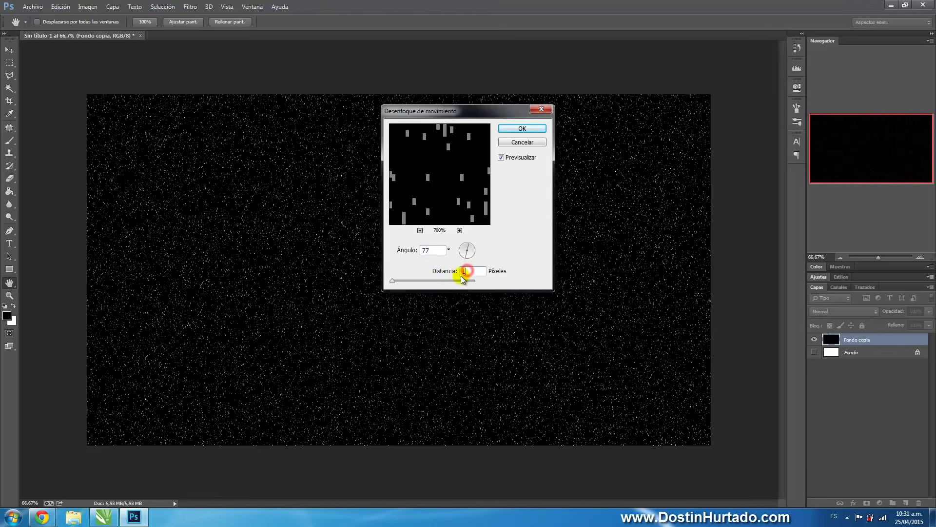
pyautogui.press('Up')
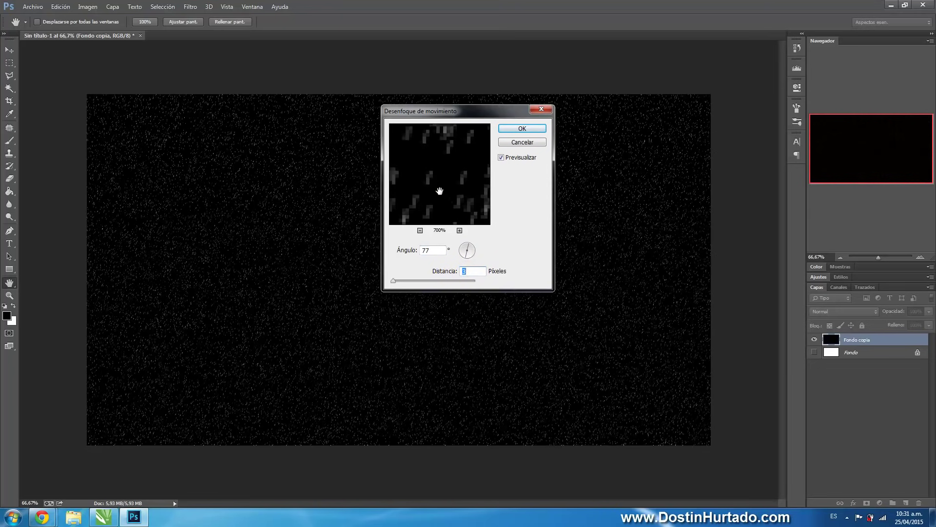
pyautogui.scroll(-1, 476, 268)
pyautogui.scroll(-1, 479, 269)
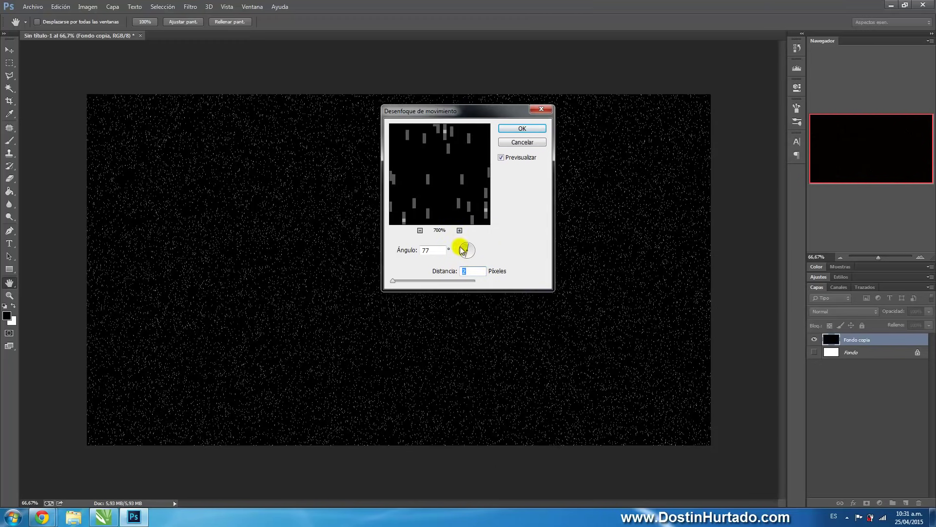
pyautogui.moveTo(467, 259); pyautogui.dragTo(471, 246)
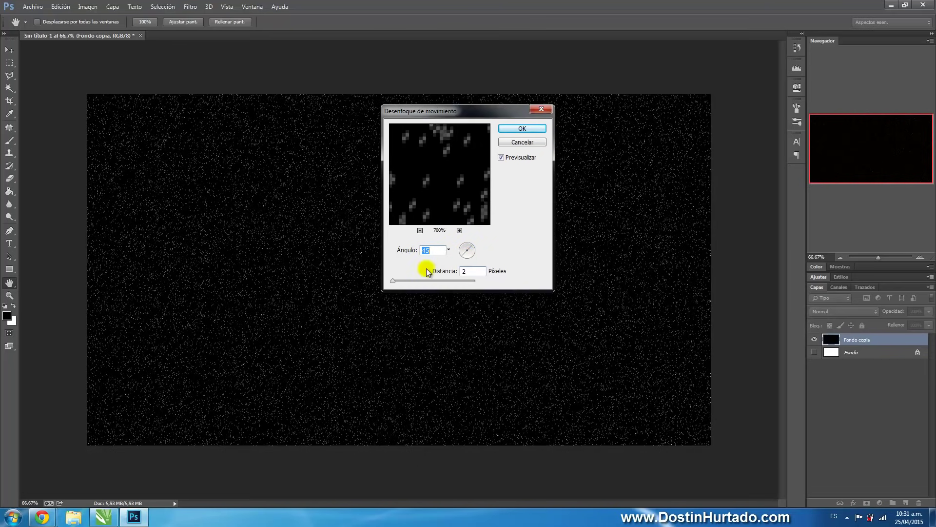
pyautogui.click(522, 128)
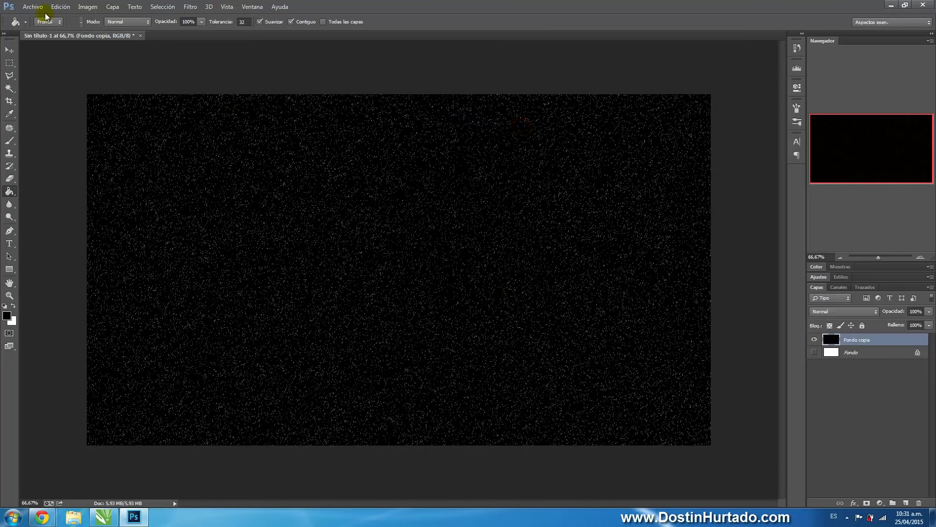
# - Set Brightness/Contrast to brightness 36 and contrast 56 on the star layer
pyautogui.click(88, 6)
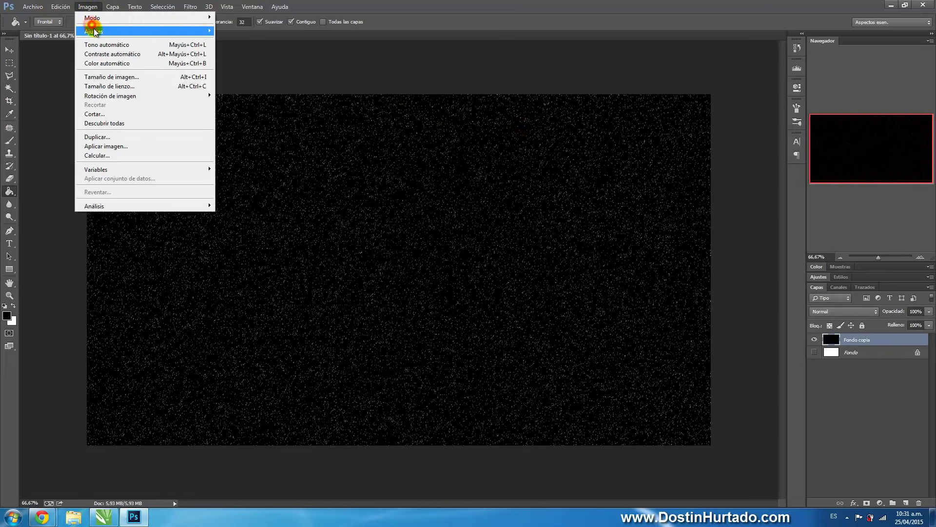
pyautogui.moveTo(94, 31)
pyautogui.click(254, 31)
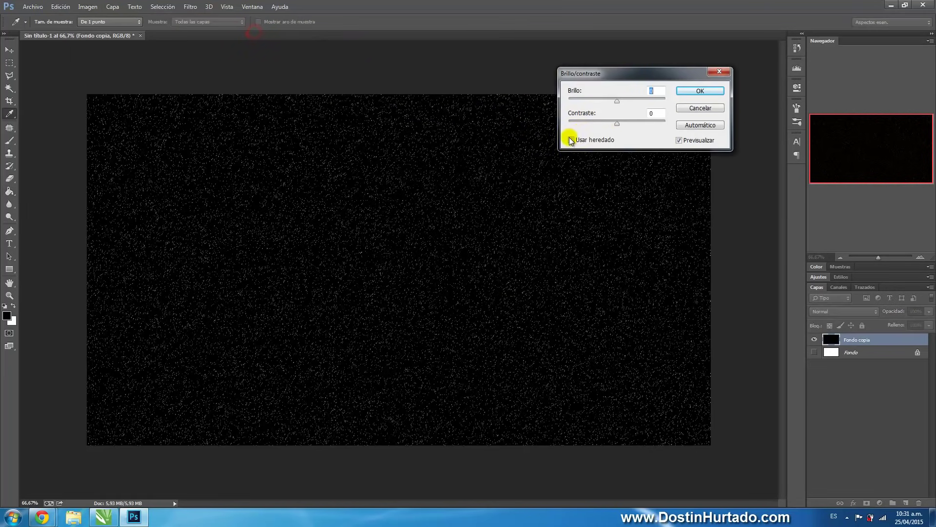
pyautogui.click(617, 100)
pyautogui.moveTo(631, 102); pyautogui.dragTo(588, 124)
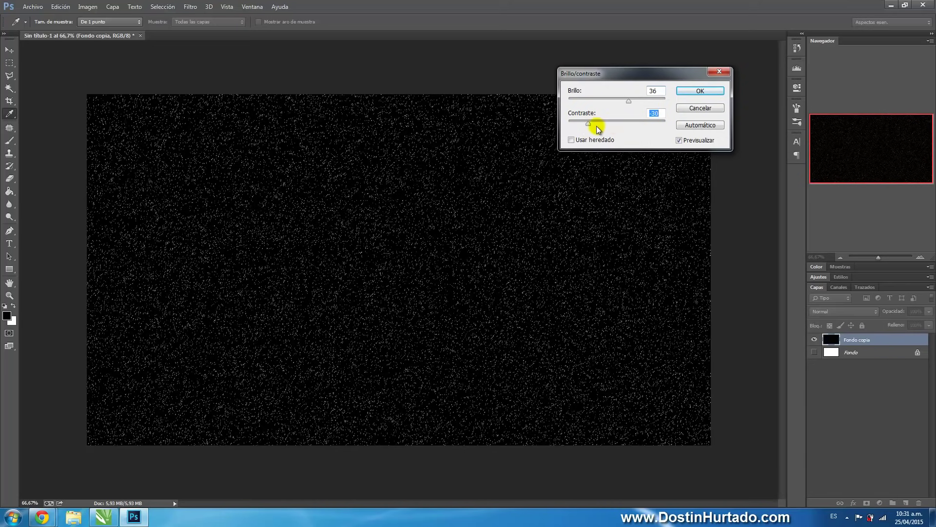
pyautogui.moveTo(589, 128)
pyautogui.mouseDown()
pyautogui.moveTo(645, 132)
pyautogui.moveTo(617, 125)
pyautogui.mouseUp()
pyautogui.click(645, 130)
pyautogui.click(698, 91)
pyautogui.press('g')
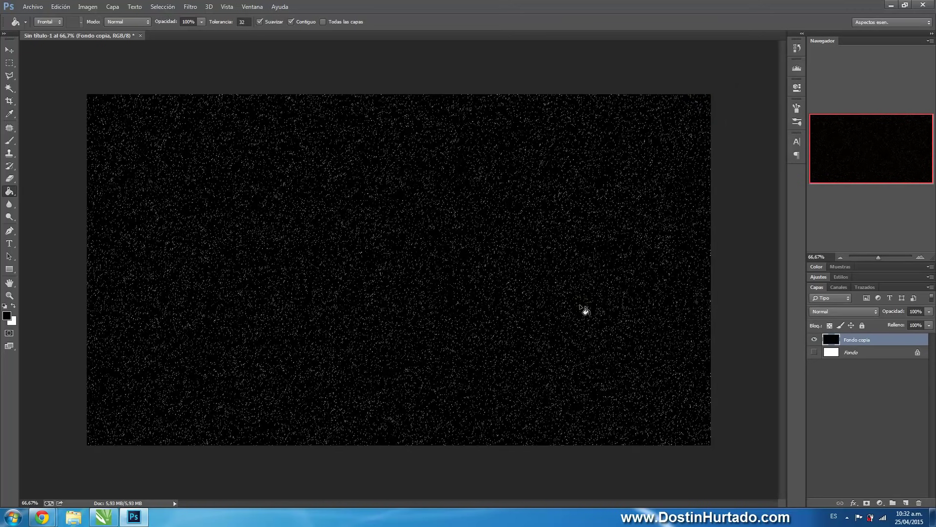
# - Apply a second Threshold at about level 101 to re-sharpen the stars
pyautogui.click(99, 7)
pyautogui.moveTo(93, 32)
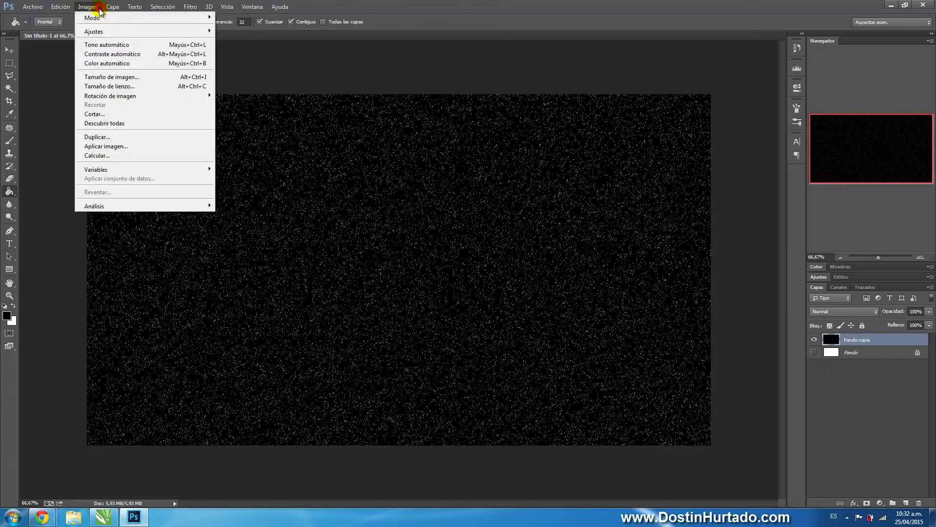
pyautogui.click(245, 161)
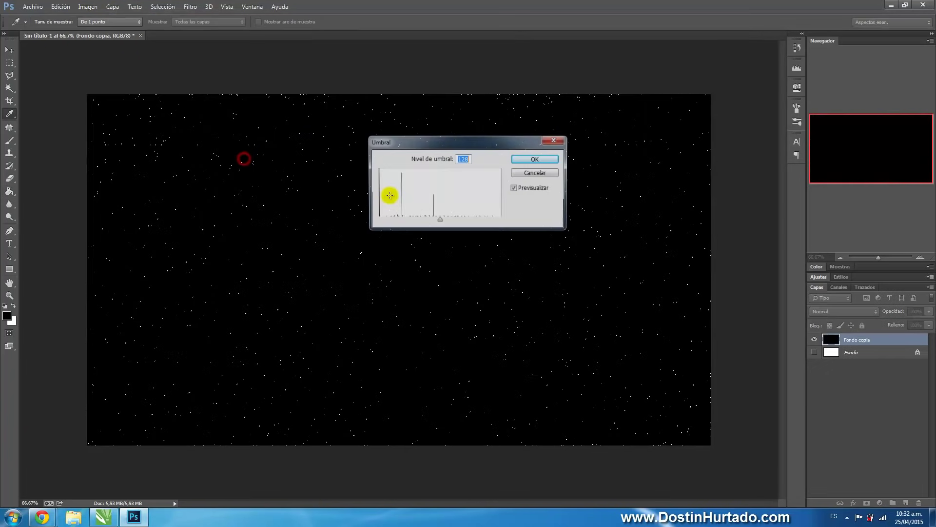
pyautogui.moveTo(439, 220); pyautogui.dragTo(426, 221)
pyautogui.click(535, 159)
pyautogui.press('g')
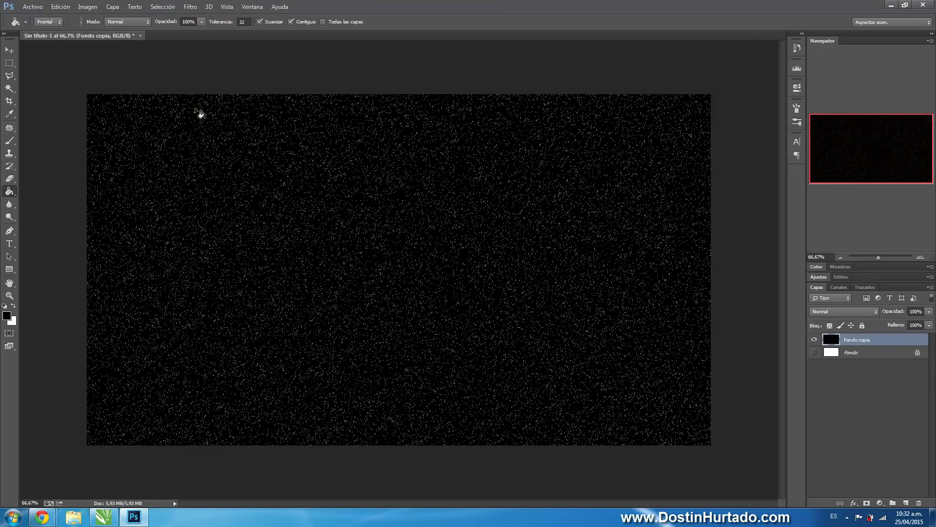
# - In Lens Flare, place the centre upper left and try brightness and lens types
pyautogui.click(190, 9)
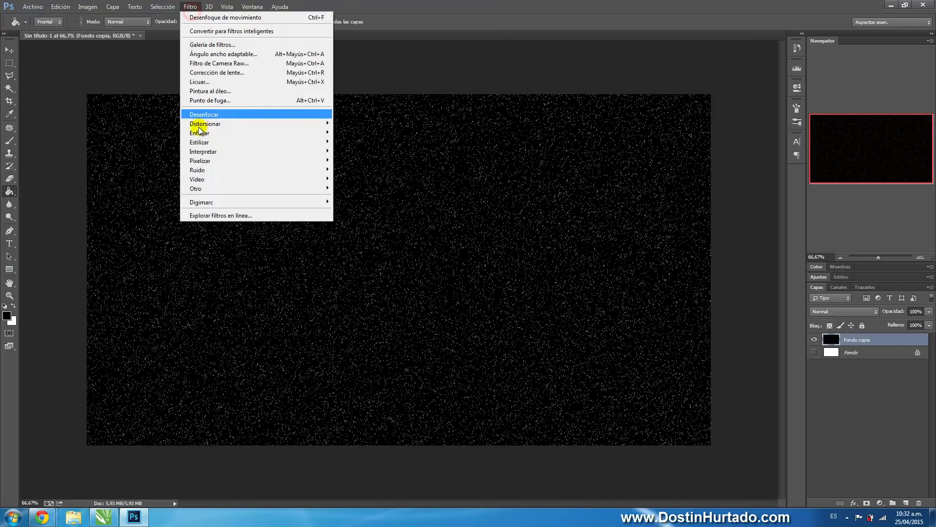
pyautogui.click(201, 151)
pyautogui.click(354, 151)
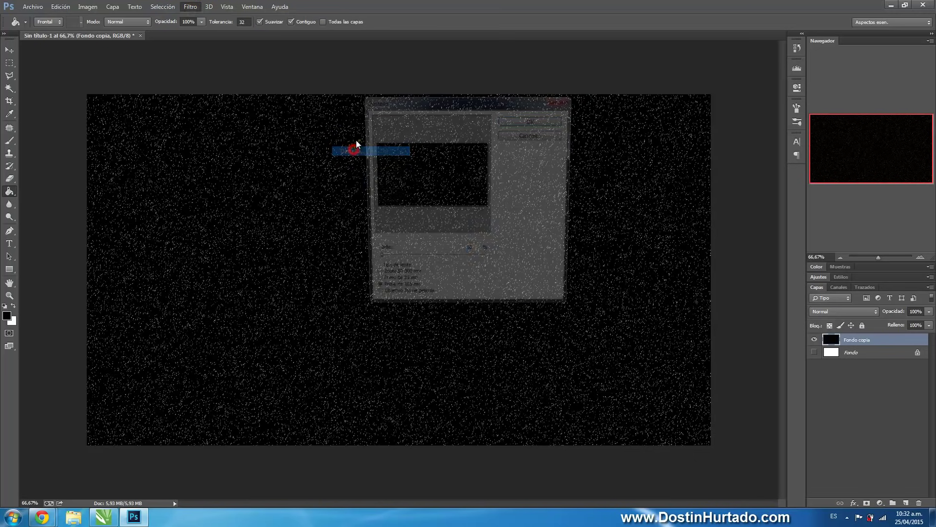
pyautogui.moveTo(375, 261); pyautogui.dragTo(396, 261)
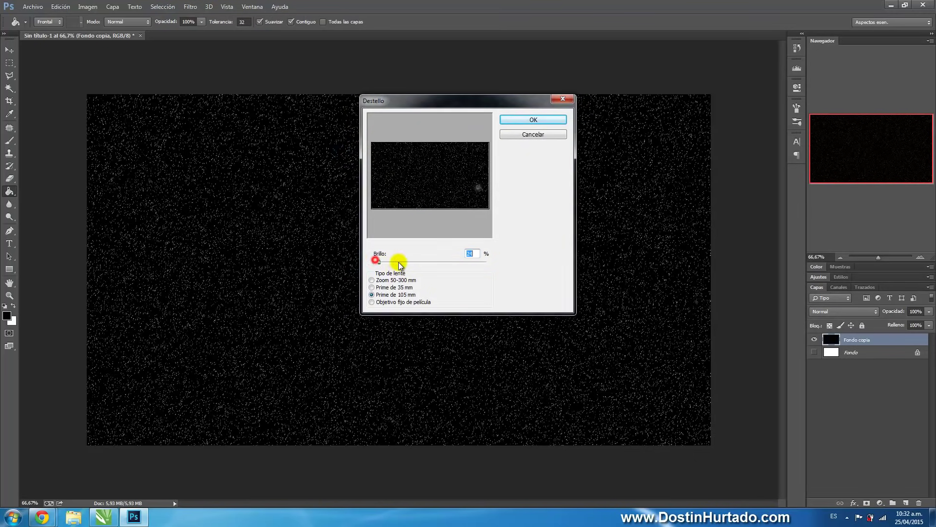
pyautogui.moveTo(481, 192); pyautogui.dragTo(391, 161)
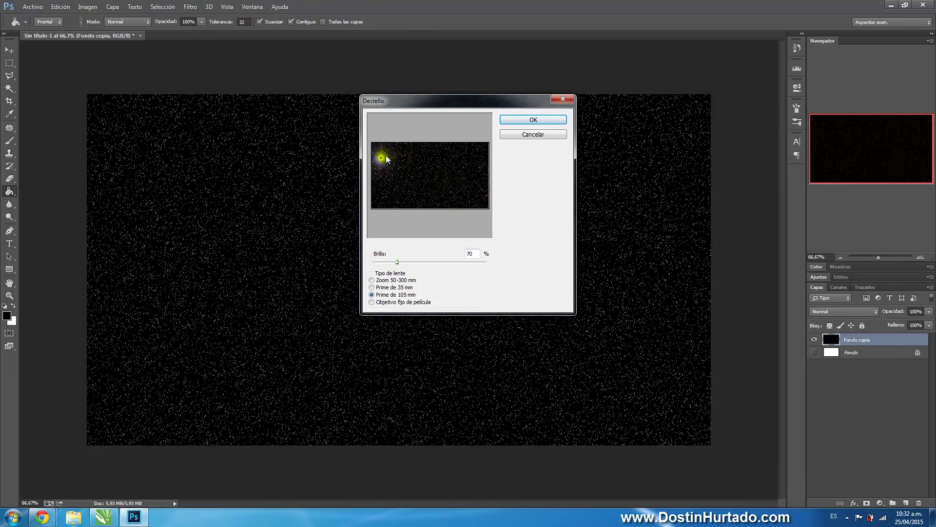
pyautogui.click(385, 279)
pyautogui.moveTo(400, 262); pyautogui.dragTo(416, 261)
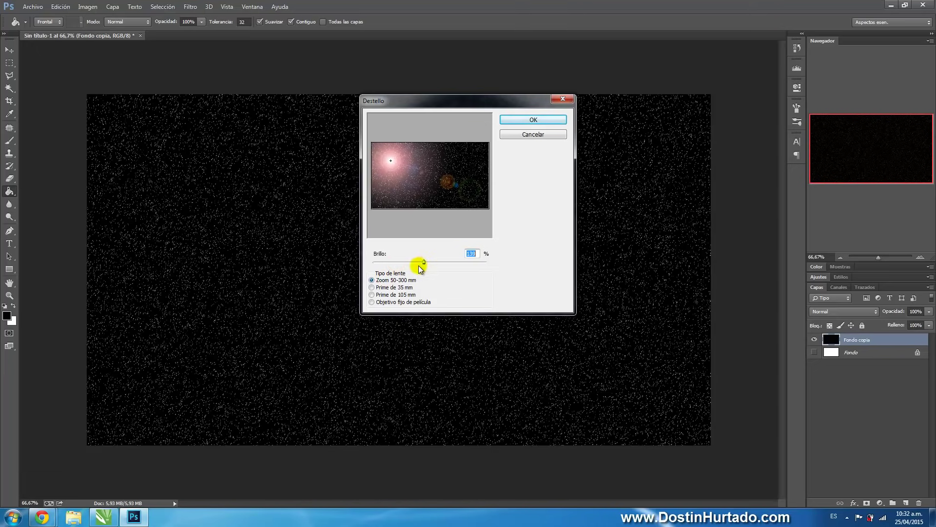
pyautogui.click(385, 288)
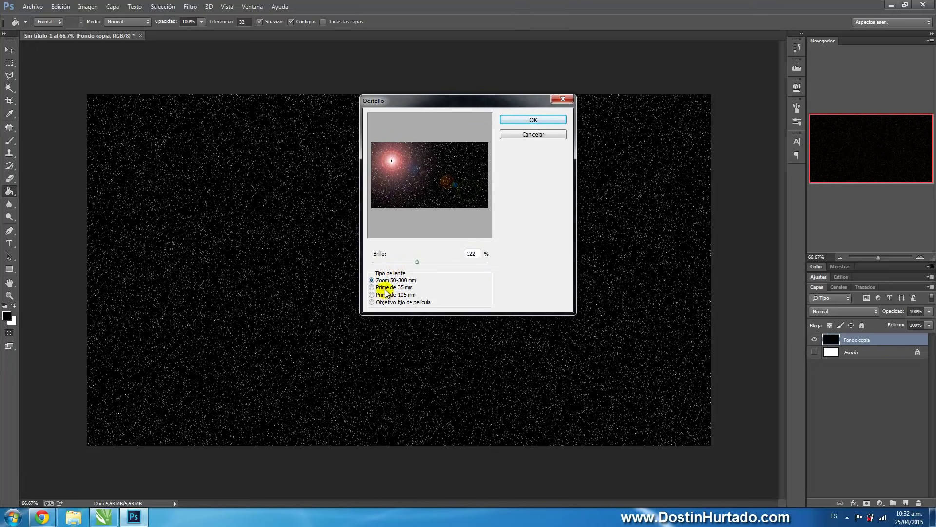
pyautogui.click(386, 295)
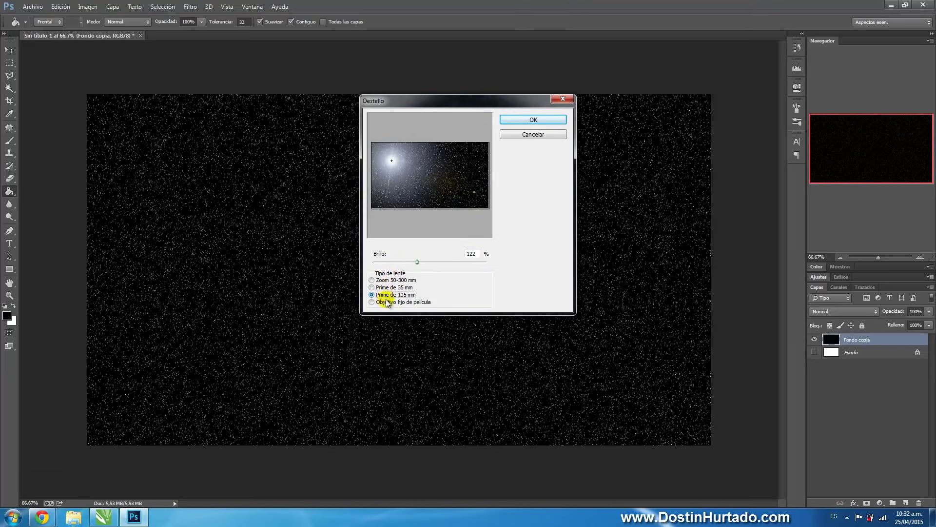
pyautogui.click(385, 302)
# - Apply a Prime 105 mm lens flare in the upper left, then undo it
pyautogui.moveTo(385, 161)
pyautogui.mouseDown()
pyautogui.moveTo(421, 180)
pyautogui.moveTo(463, 159)
pyautogui.moveTo(390, 155)
pyautogui.mouseUp()
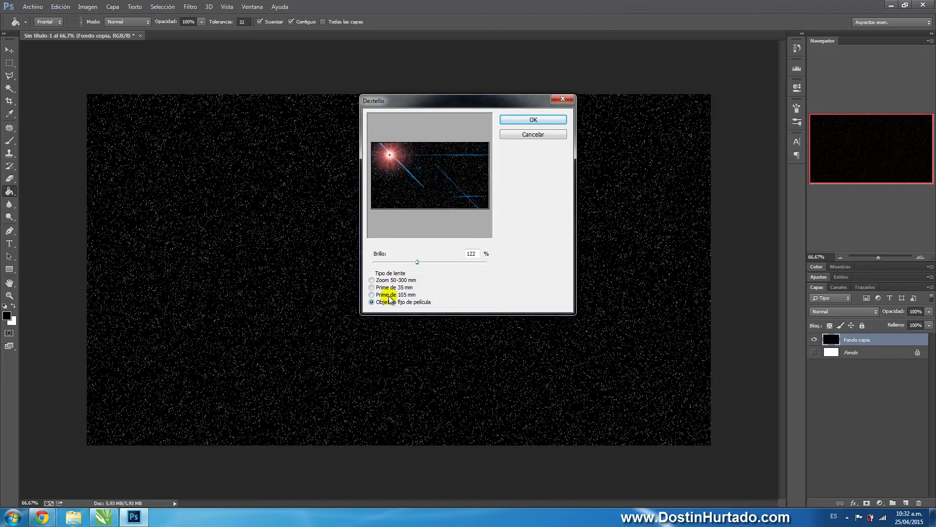
pyautogui.click(385, 295)
pyautogui.click(387, 157)
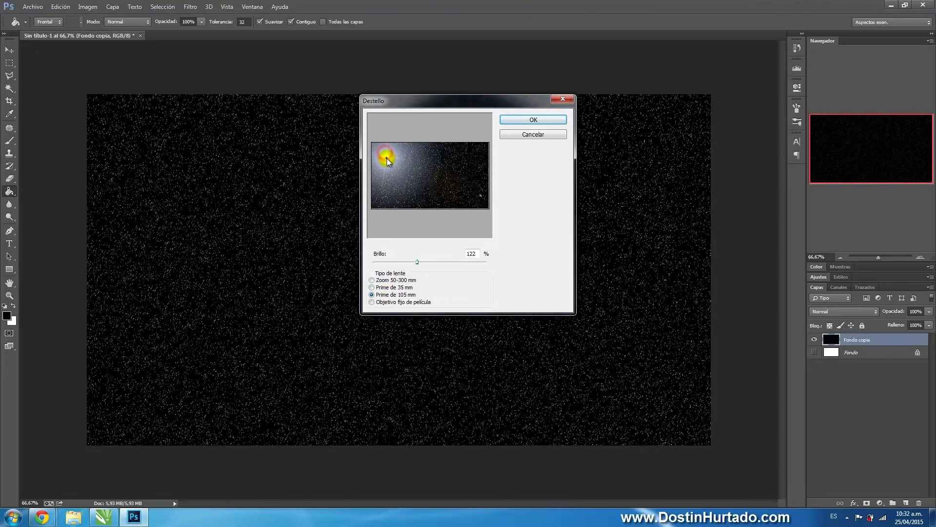
pyautogui.moveTo(418, 264)
pyautogui.mouseDown()
pyautogui.moveTo(408, 264)
pyautogui.moveTo(449, 265)
pyautogui.moveTo(417, 267)
pyautogui.mouseUp()
pyautogui.click(387, 160)
pyautogui.moveTo(388, 162); pyautogui.dragTo(393, 159)
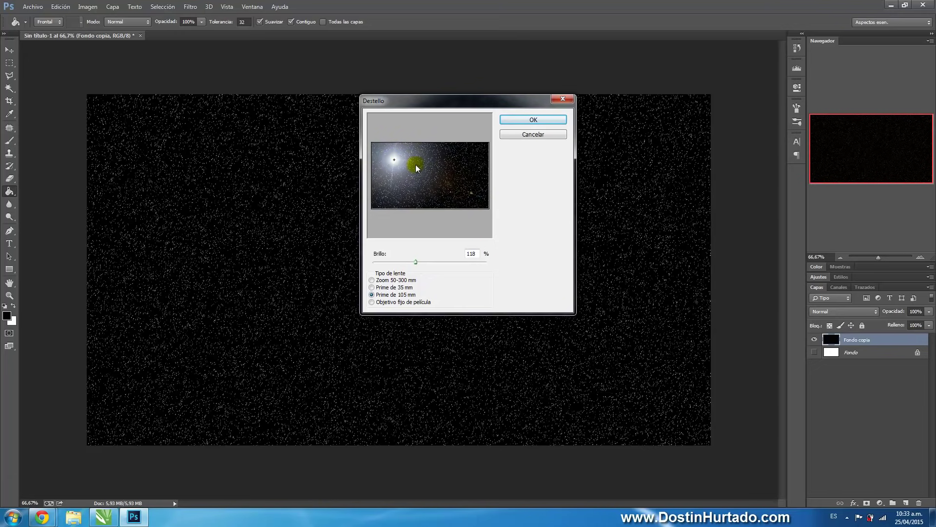
pyautogui.click(536, 122)
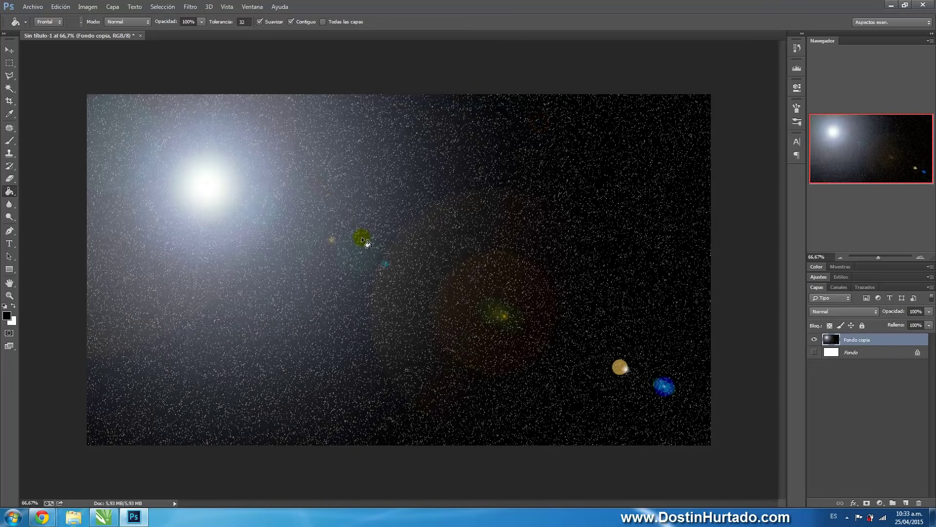
pyautogui.hotkey('ctrl', 'alt', 'z')
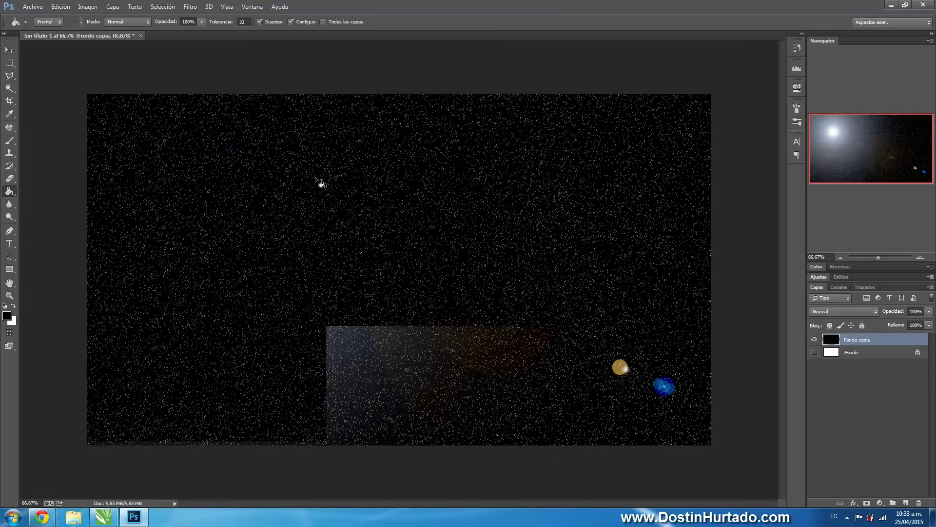
# - Render a white Prime 105 mm lens-flare sun in the starfield's upper left
pyautogui.click(186, 8)
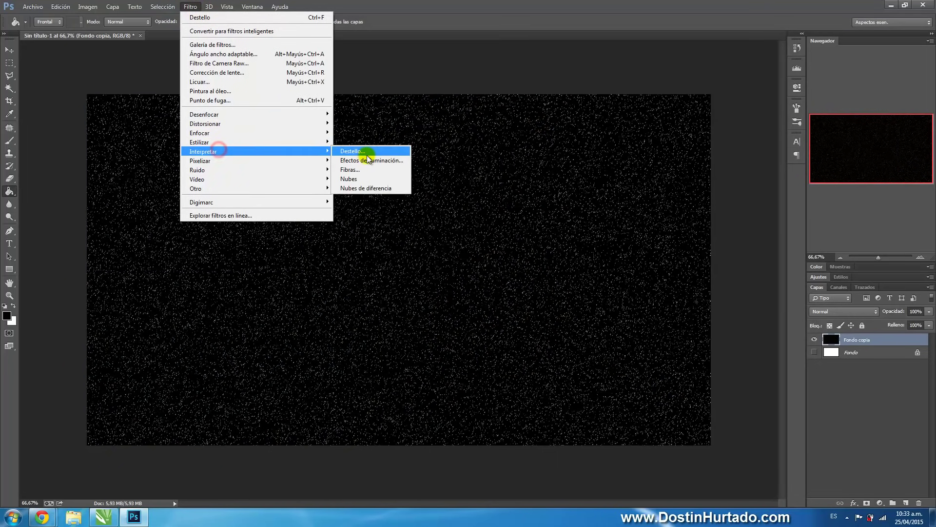
pyautogui.click(369, 153)
pyautogui.moveTo(422, 264); pyautogui.dragTo(409, 262)
pyautogui.click(393, 163)
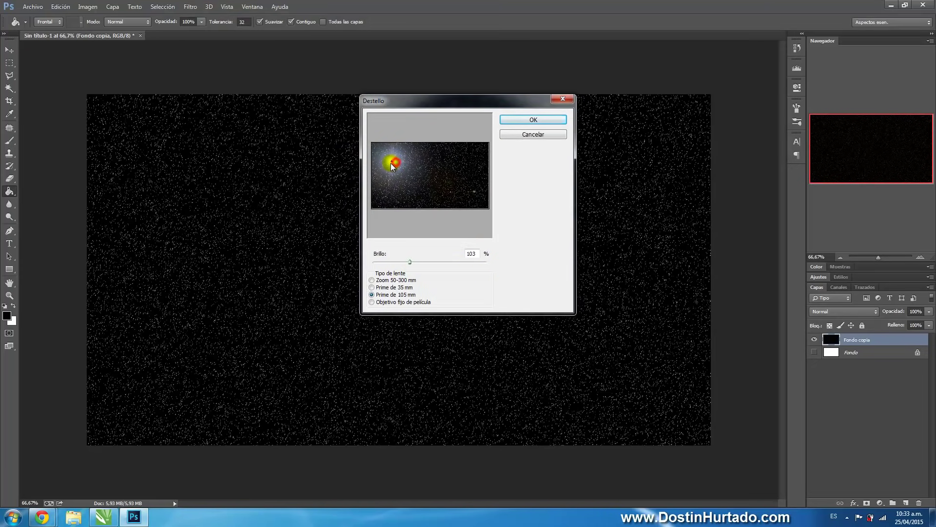
pyautogui.click(541, 123)
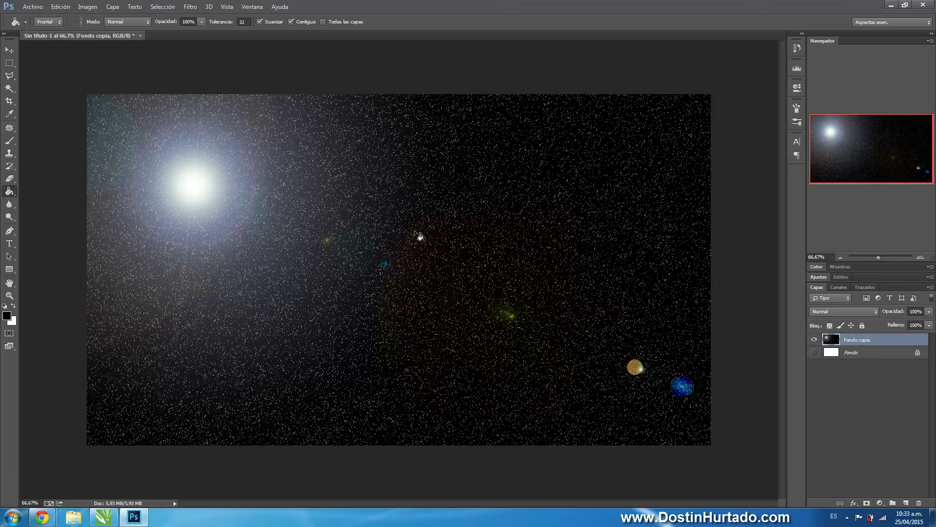
pyautogui.click(191, 6)
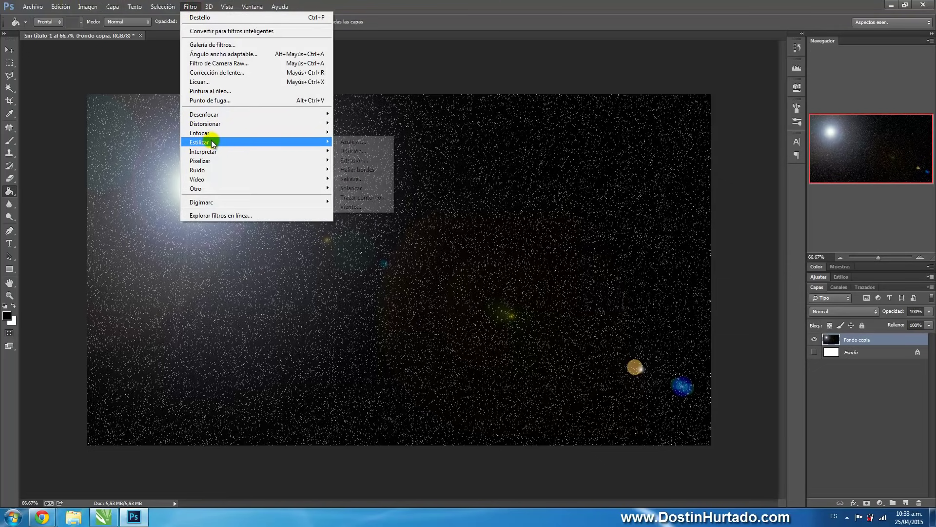
pyautogui.moveTo(203, 151)
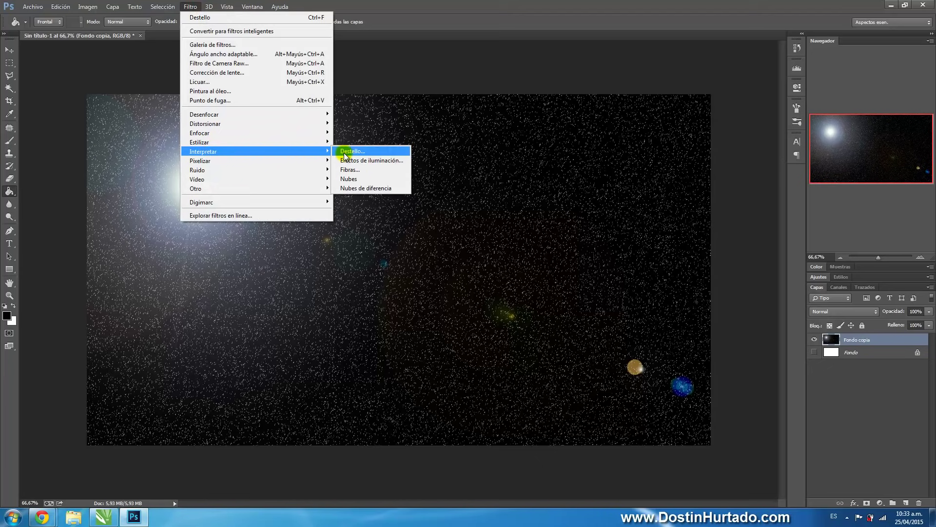
# - Add a red lens flare right of centre at 23% brightness with the Zoom 50-300 mm lens, then reapply it
pyautogui.click(344, 153)
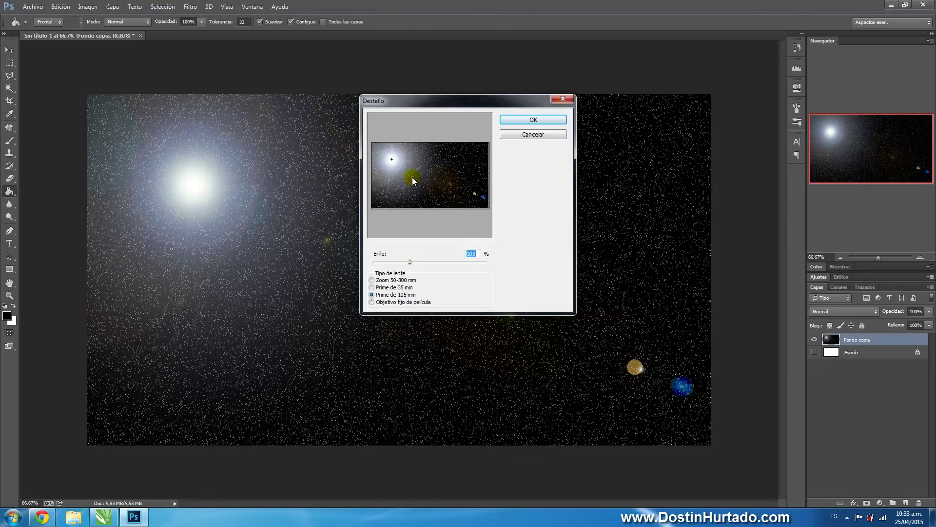
pyautogui.moveTo(412, 177); pyautogui.dragTo(461, 175)
pyautogui.moveTo(409, 262); pyautogui.dragTo(376, 262)
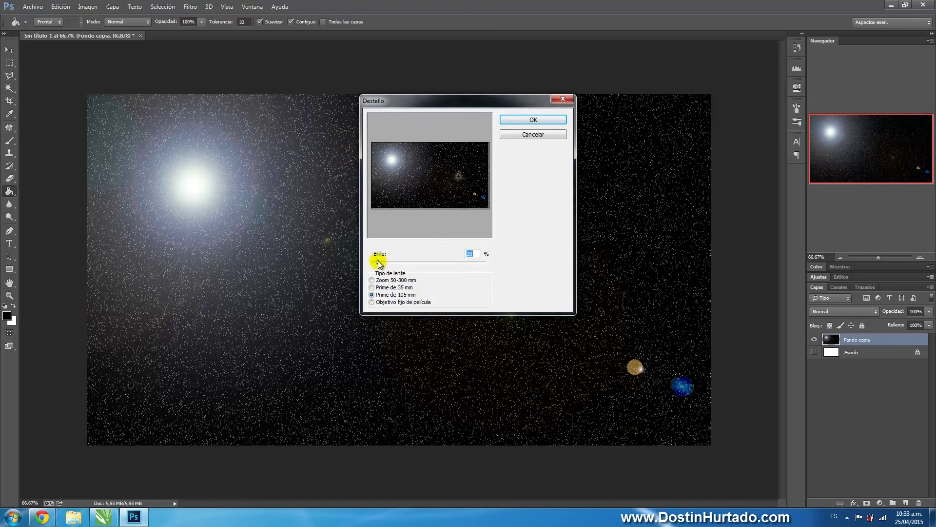
pyautogui.moveTo(456, 177); pyautogui.dragTo(457, 168)
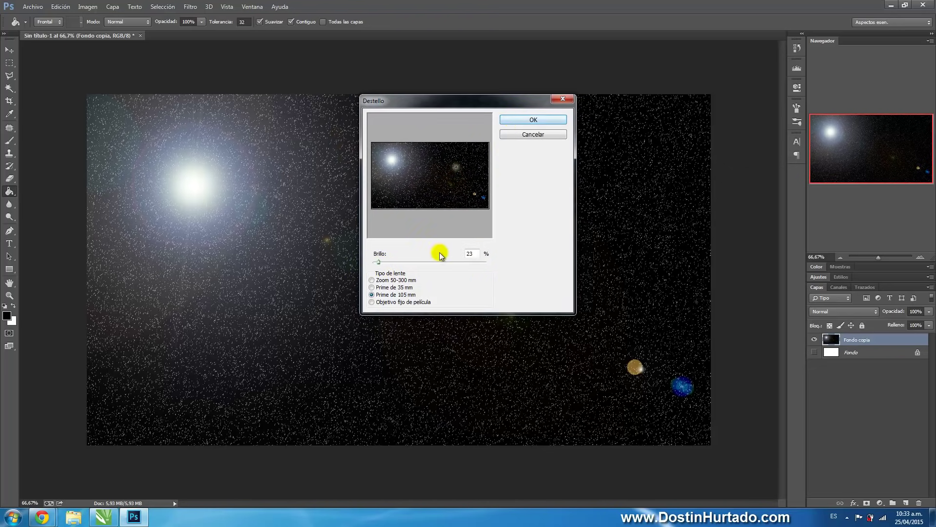
pyautogui.click(403, 280)
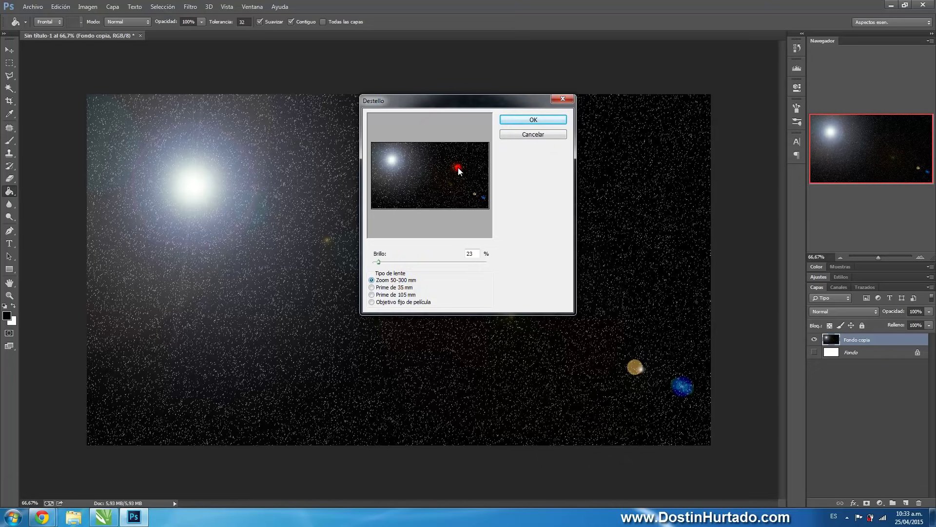
pyautogui.click(511, 122)
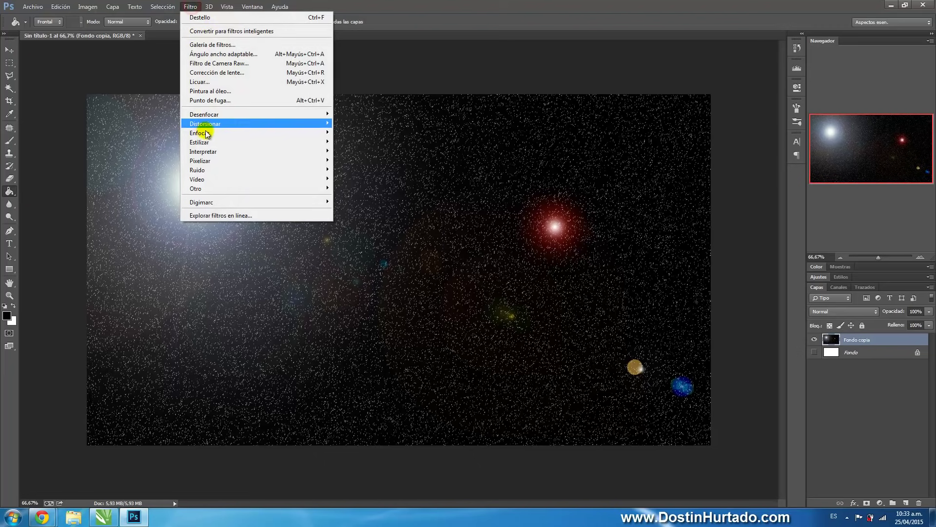
pyautogui.click(204, 18)
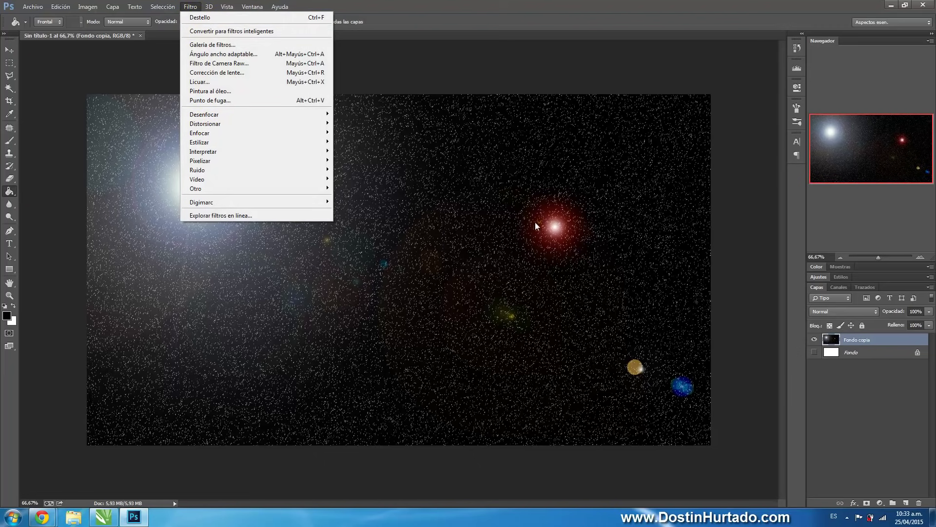
pyautogui.click(256, 17)
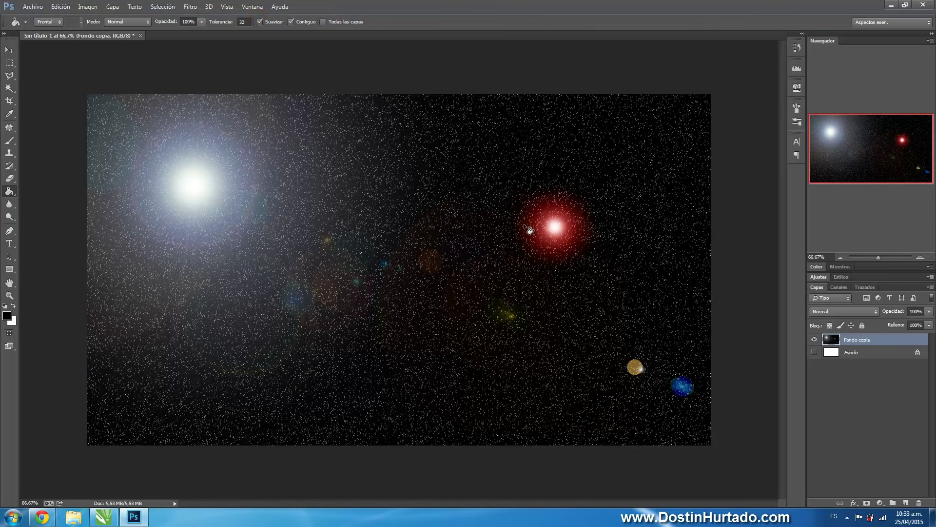
# - Add a faint 10% lens flare with the 105 mm Prime lens near the bottom left
pyautogui.click(190, 7)
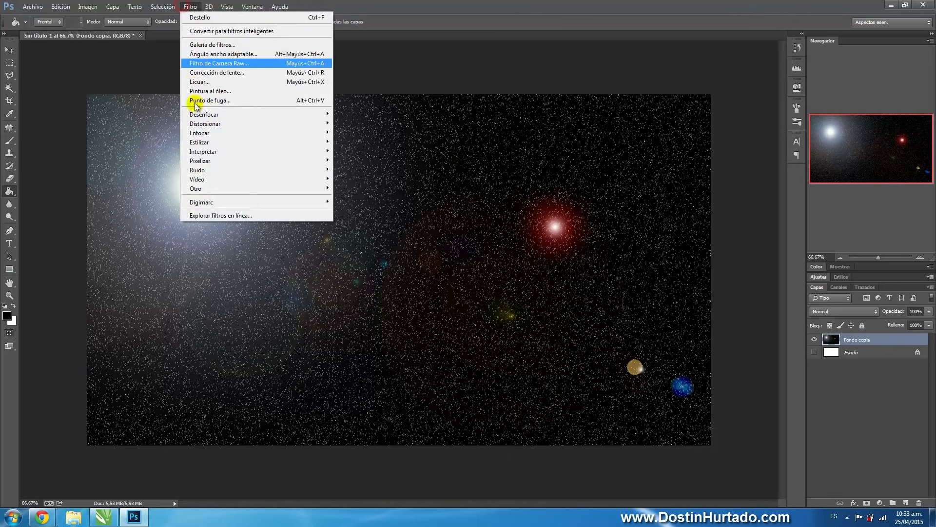
pyautogui.moveTo(203, 151)
pyautogui.click(371, 151)
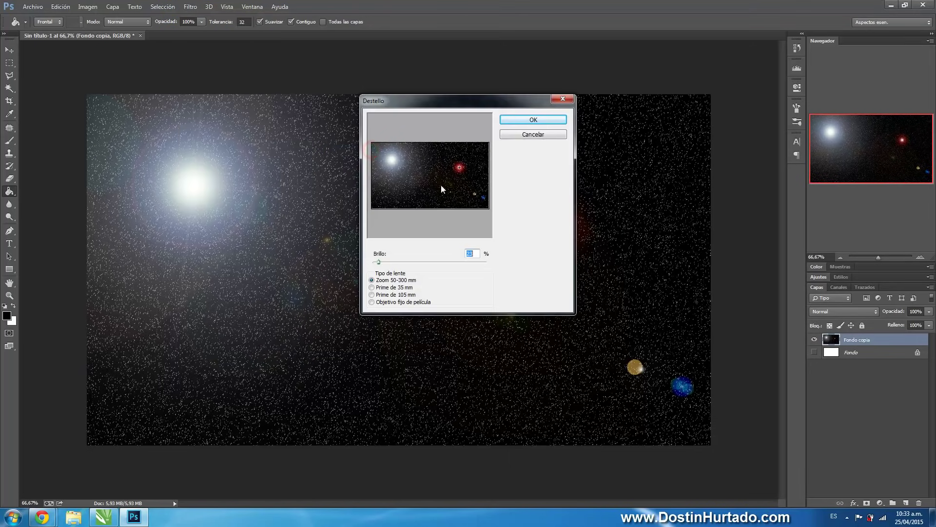
pyautogui.click(372, 295)
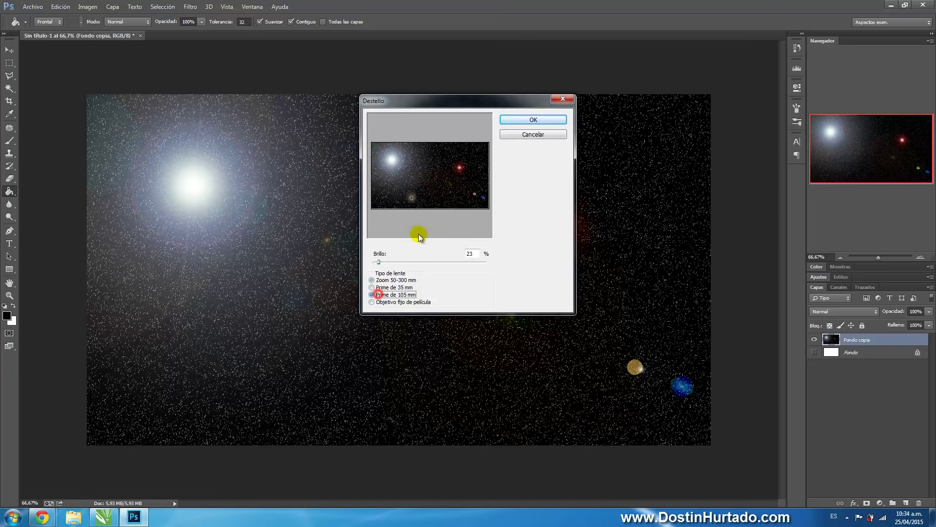
pyautogui.moveTo(379, 261); pyautogui.dragTo(373, 261)
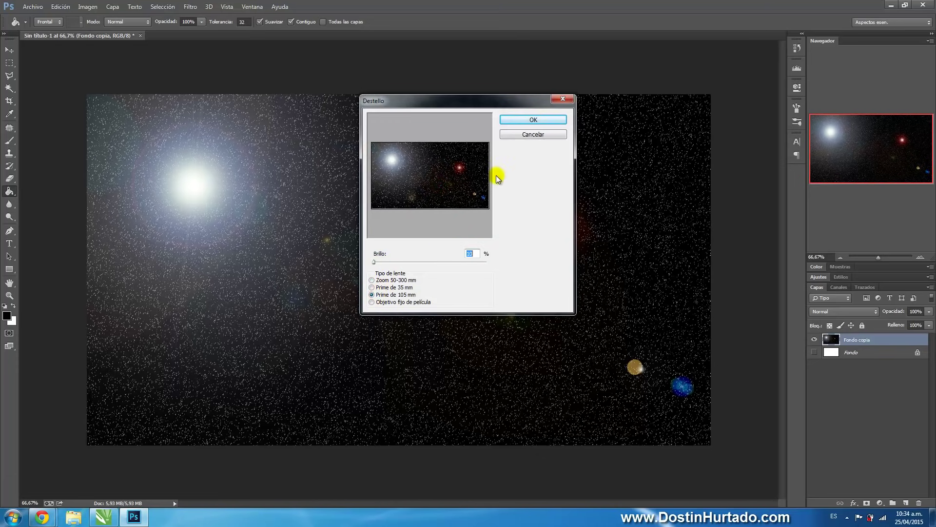
pyautogui.click(526, 120)
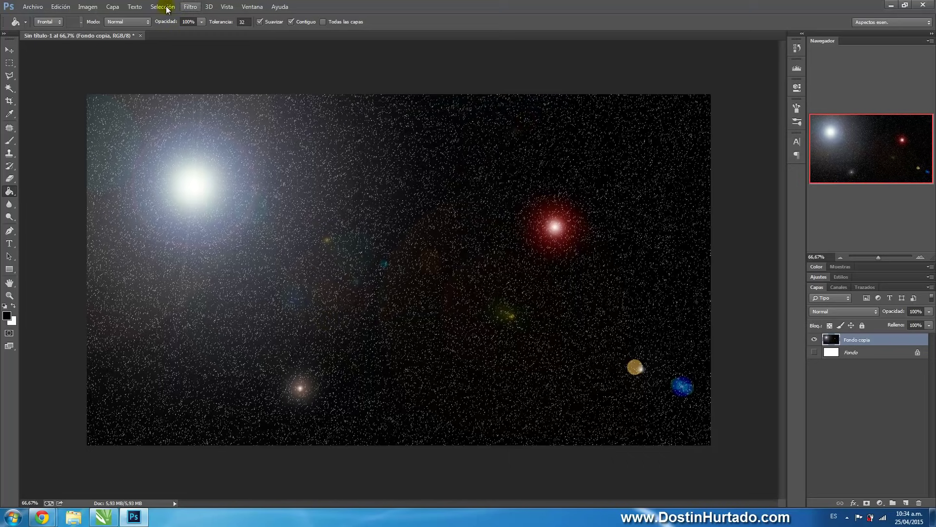
# - Add another small lens flare at the lower right with adjusted brightness
pyautogui.click(190, 7)
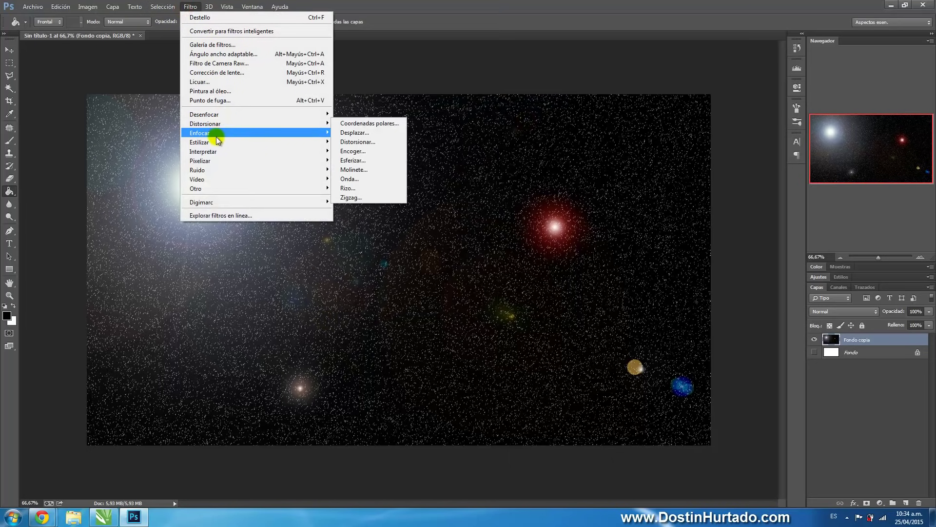
pyautogui.click(387, 151)
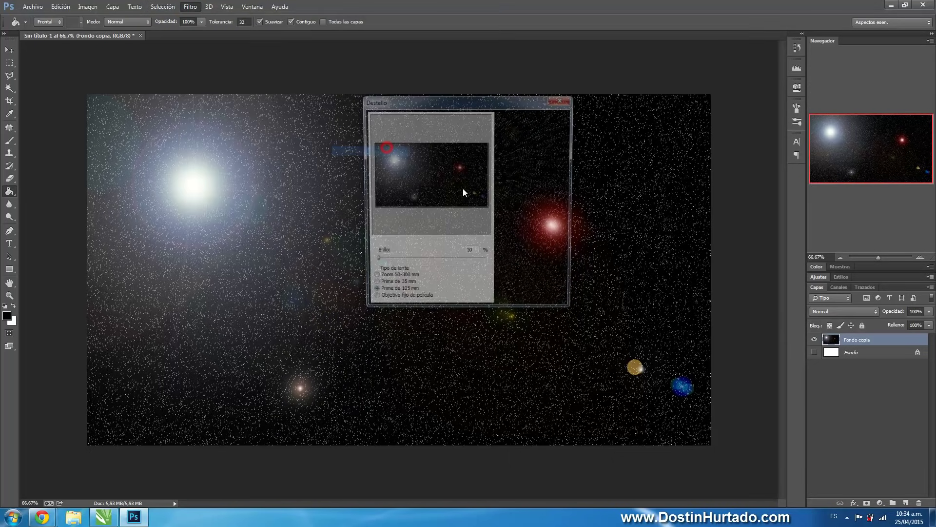
pyautogui.click(375, 263)
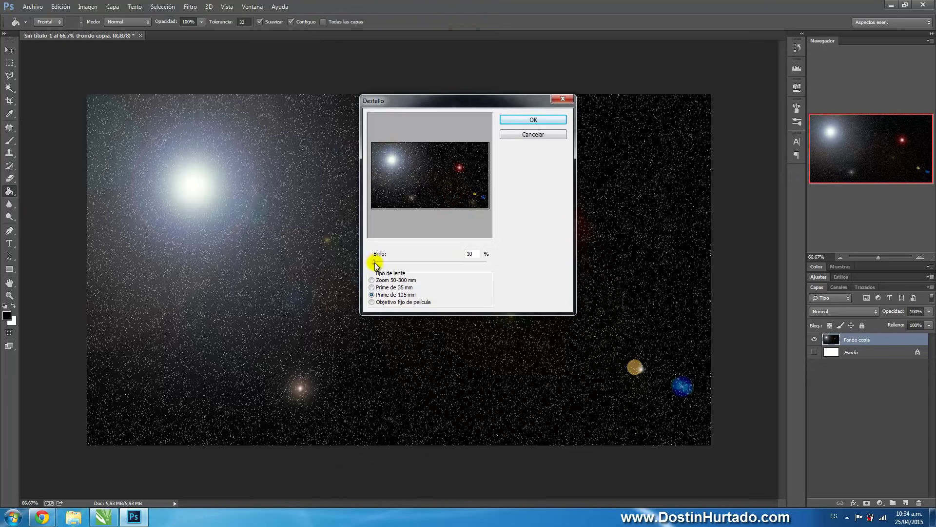
pyautogui.click(530, 120)
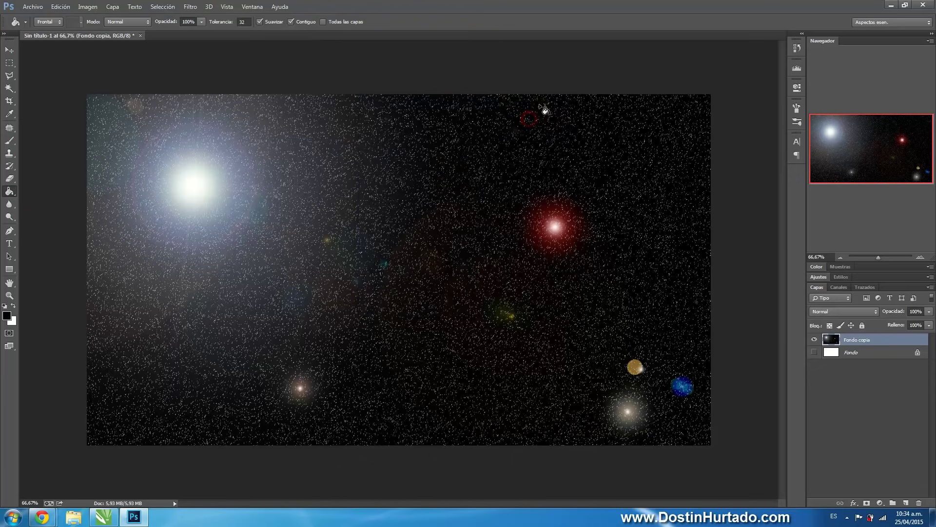
pyautogui.click(190, 7)
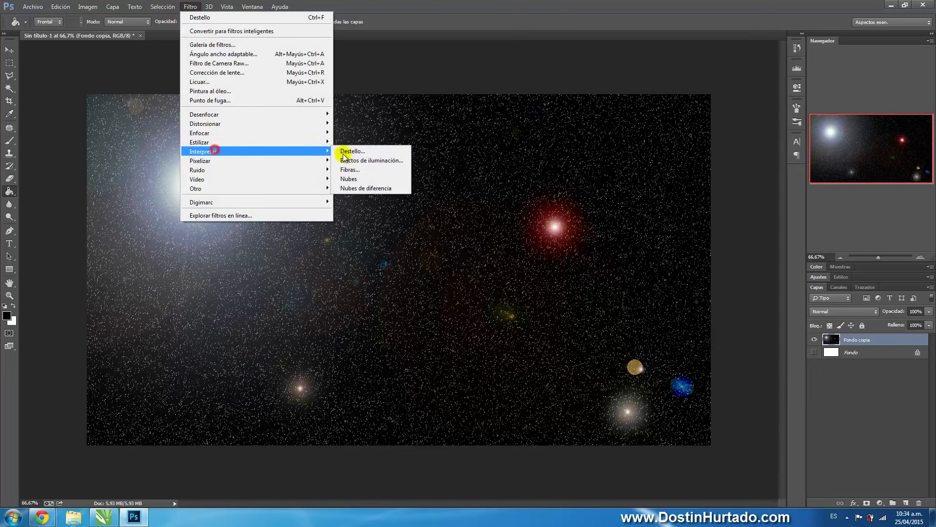
# - Place a red flare on the left side using Zoom 50-300 mm at 10% brightness
pyautogui.click(353, 153)
pyautogui.click(409, 182)
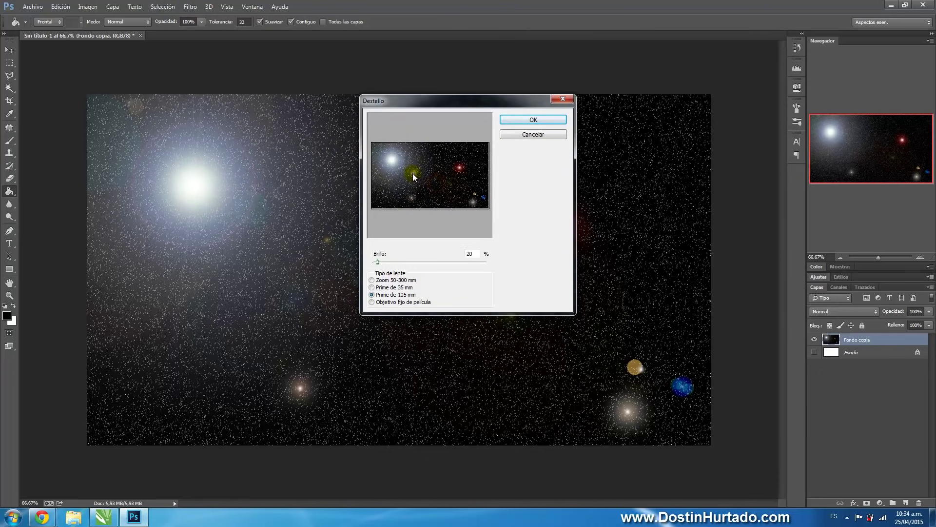
pyautogui.click(374, 280)
pyautogui.moveTo(378, 262); pyautogui.dragTo(373, 263)
pyautogui.click(515, 120)
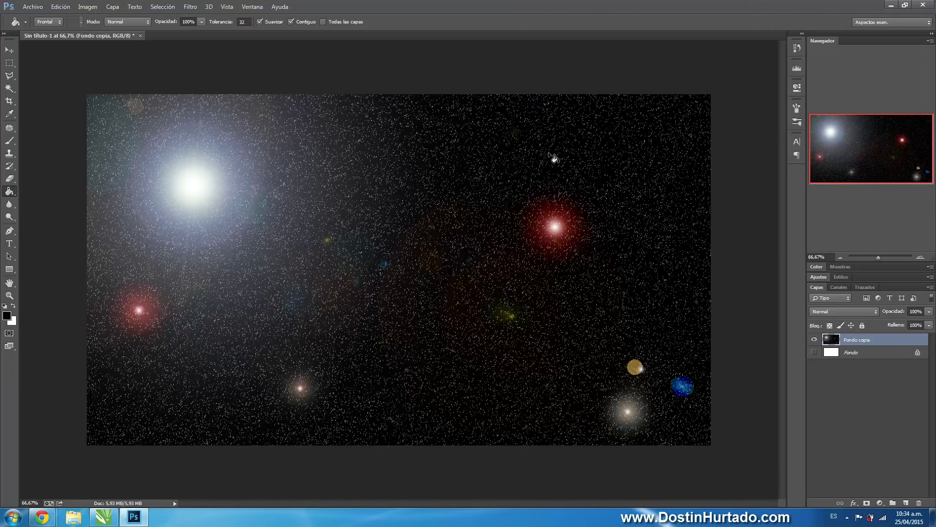
pyautogui.click(148, 263)
# - Set up the Brush tool with a red foreground colour, Dissolve mode and 37% opacity
pyautogui.click(10, 141)
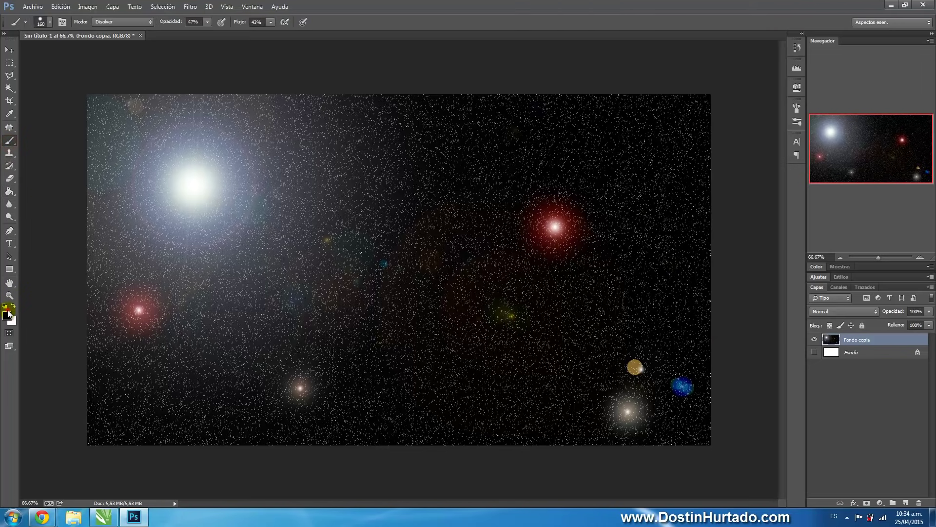
pyautogui.click(11, 316)
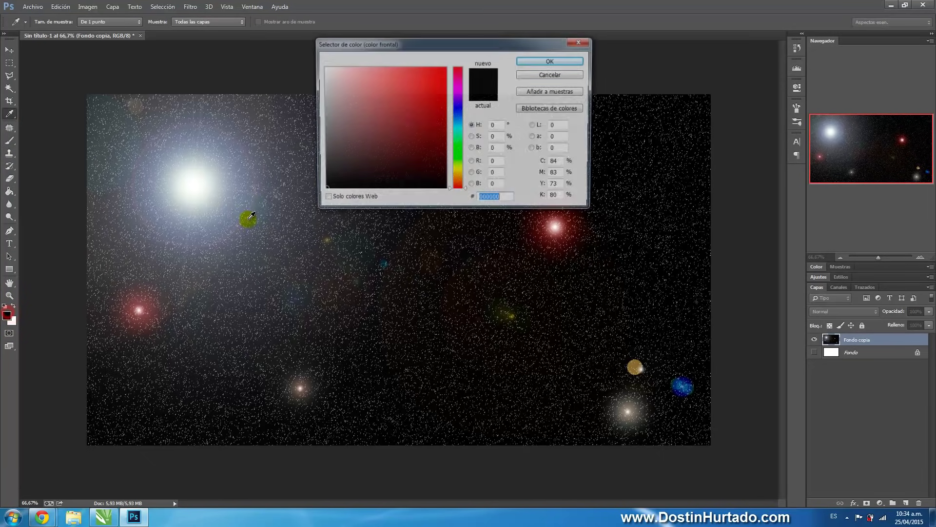
pyautogui.moveTo(397, 95); pyautogui.dragTo(425, 75)
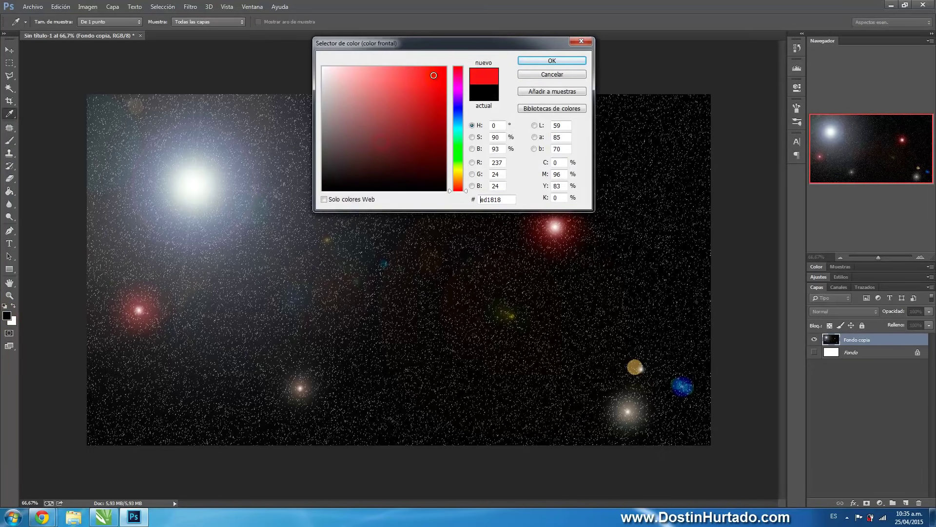
pyautogui.click(552, 61)
pyautogui.click(147, 22)
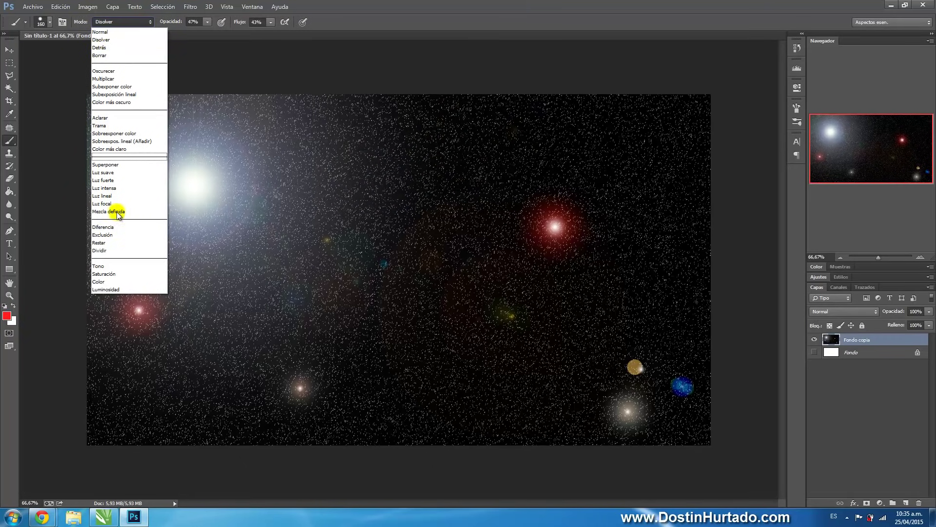
pyautogui.click(109, 42)
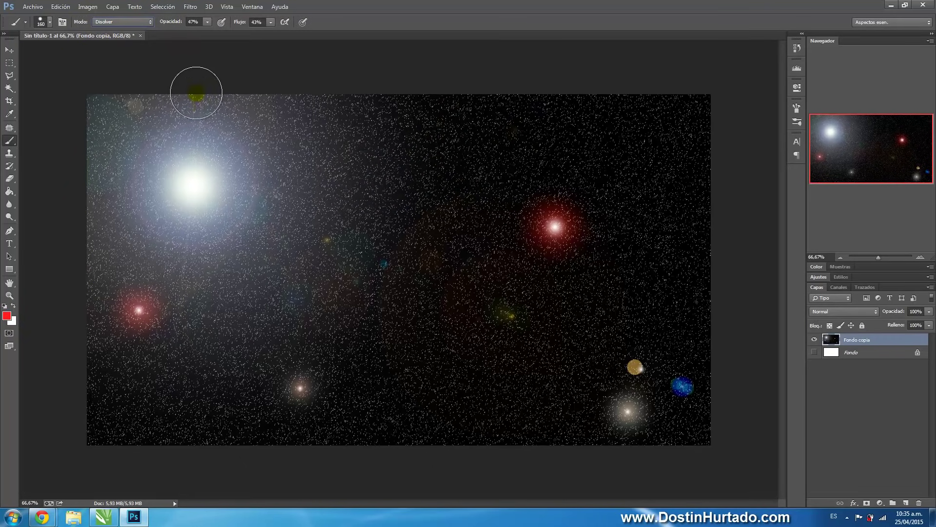
pyautogui.click(207, 22)
pyautogui.moveTo(208, 35); pyautogui.dragTo(202, 36)
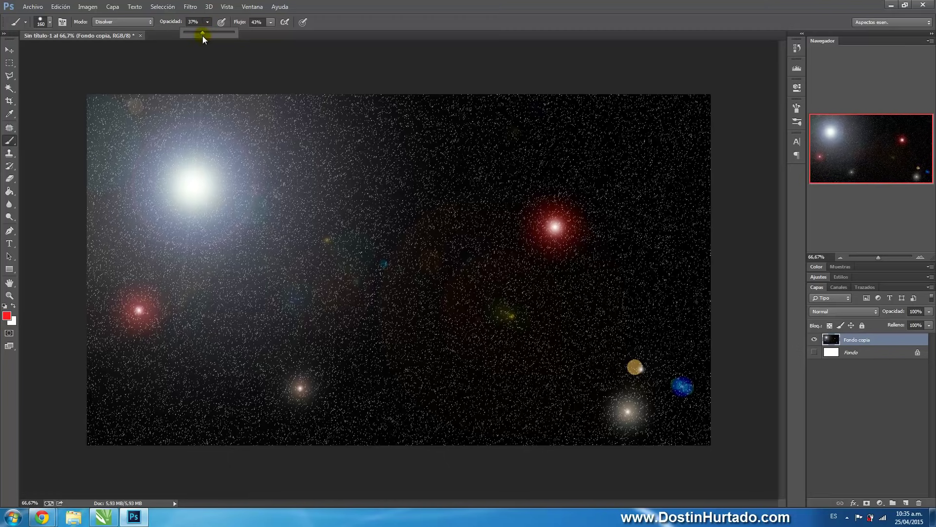
# - Paint trial red speckled strokes at the upper right, dropping opacity to 17%, then undo them
pyautogui.moveTo(629, 203)
pyautogui.mouseDown()
pyautogui.moveTo(633, 158)
pyautogui.moveTo(607, 173)
pyautogui.mouseUp()
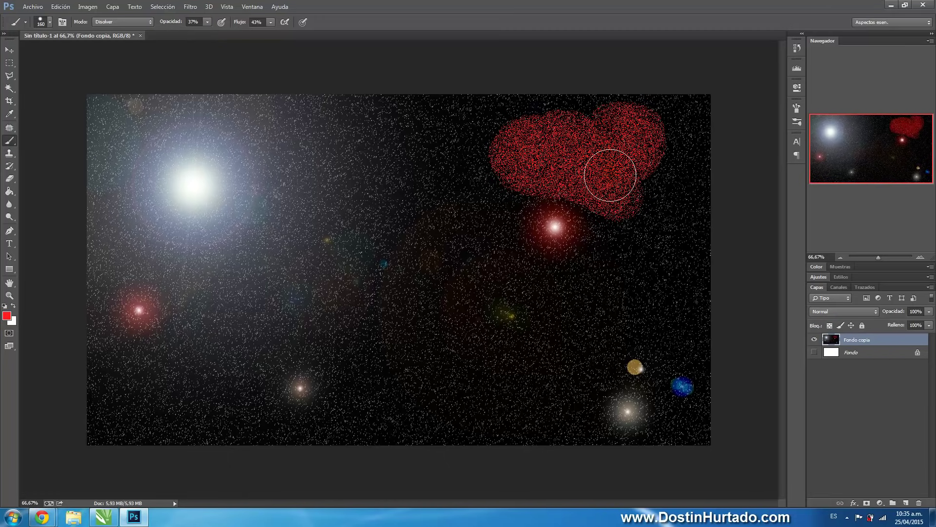
pyautogui.hotkey('ctrl', 'z')
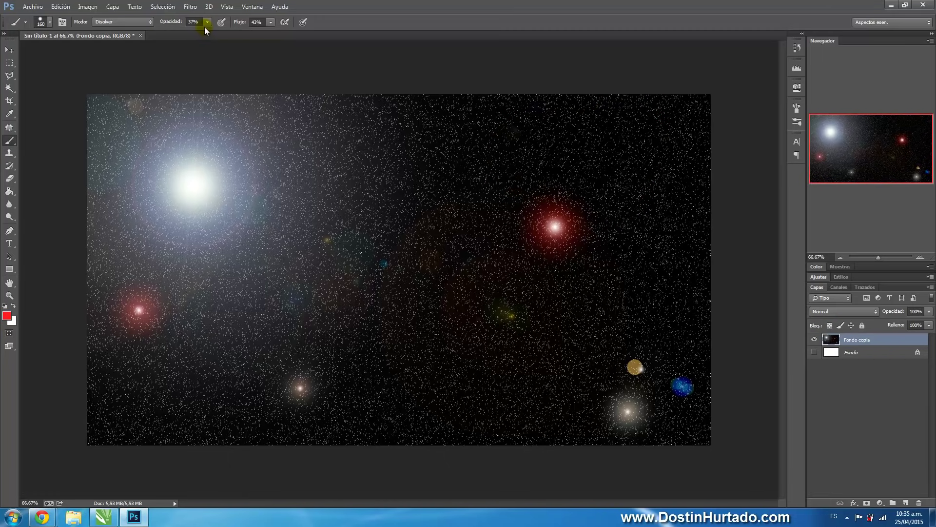
pyautogui.moveTo(205, 30); pyautogui.dragTo(197, 31)
pyautogui.moveTo(497, 151)
pyautogui.mouseDown()
pyautogui.moveTo(641, 125)
pyautogui.moveTo(631, 206)
pyautogui.moveTo(616, 156)
pyautogui.moveTo(631, 167)
pyautogui.moveTo(595, 232)
pyautogui.moveTo(678, 205)
pyautogui.mouseUp()
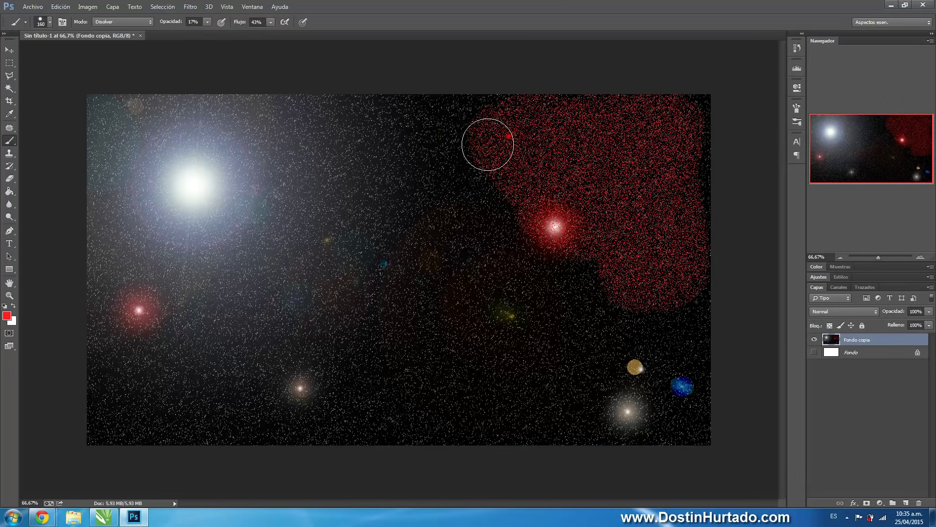
pyautogui.moveTo(487, 140)
pyautogui.mouseDown()
pyautogui.moveTo(512, 175)
pyautogui.moveTo(640, 180)
pyautogui.moveTo(621, 159)
pyautogui.mouseUp()
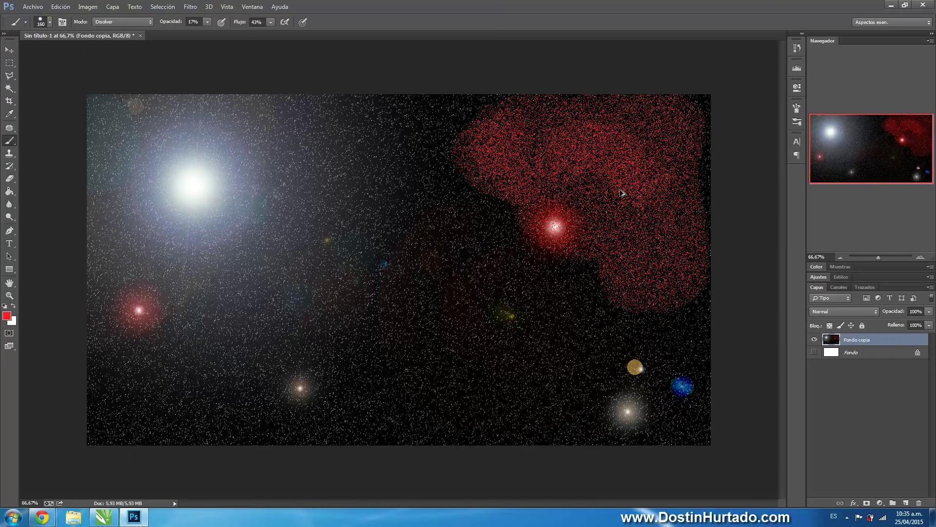
pyautogui.hotkey('ctrl', 'alt', 'z')
pyautogui.hotkey('ctrl', 'alt', 'z')
pyautogui.hotkey('ctrl', 'alt', 'z')
pyautogui.hotkey('ctrl', 'alt', 'z')
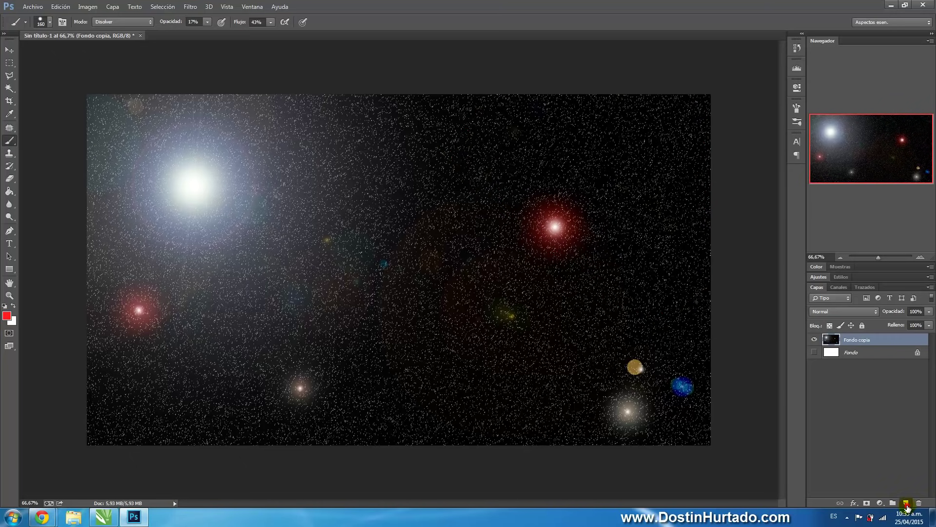
# - Create layer Capa 1 and paint red Dissolve speckles over the upper right around the red sun
pyautogui.click(906, 503)
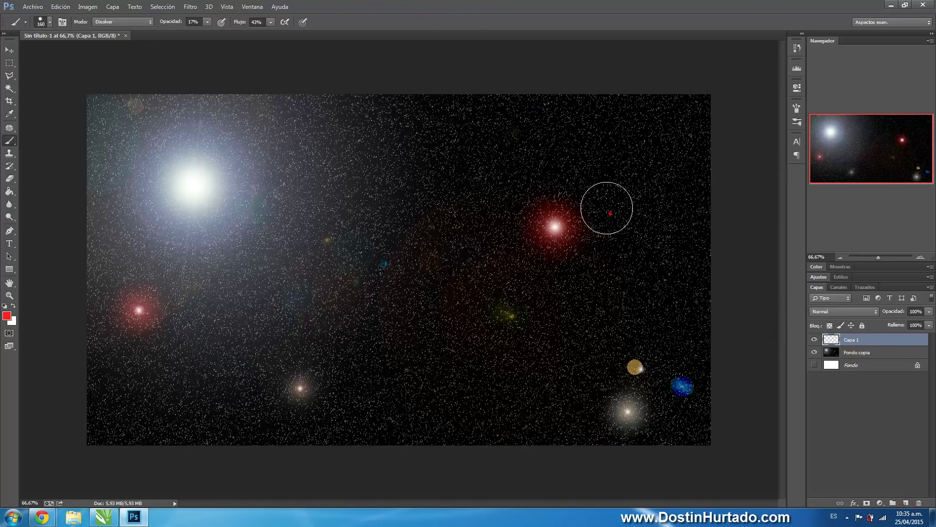
pyautogui.moveTo(606, 208)
pyautogui.mouseDown()
pyautogui.moveTo(556, 155)
pyautogui.moveTo(577, 104)
pyautogui.moveTo(671, 184)
pyautogui.moveTo(624, 139)
pyautogui.mouseUp()
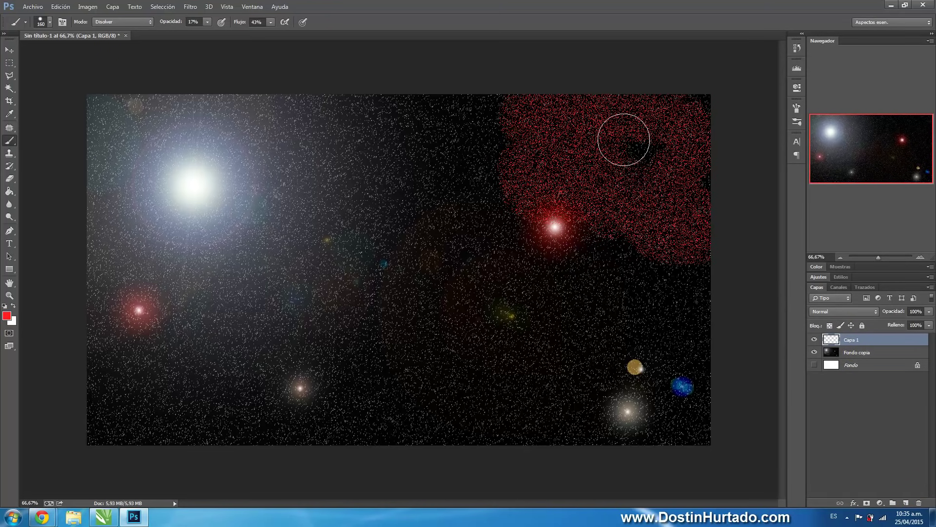
pyautogui.moveTo(608, 192)
pyautogui.mouseDown()
pyautogui.moveTo(470, 121)
pyautogui.moveTo(584, 193)
pyautogui.moveTo(663, 217)
pyautogui.moveTo(592, 182)
pyautogui.moveTo(658, 153)
pyautogui.moveTo(596, 164)
pyautogui.mouseUp()
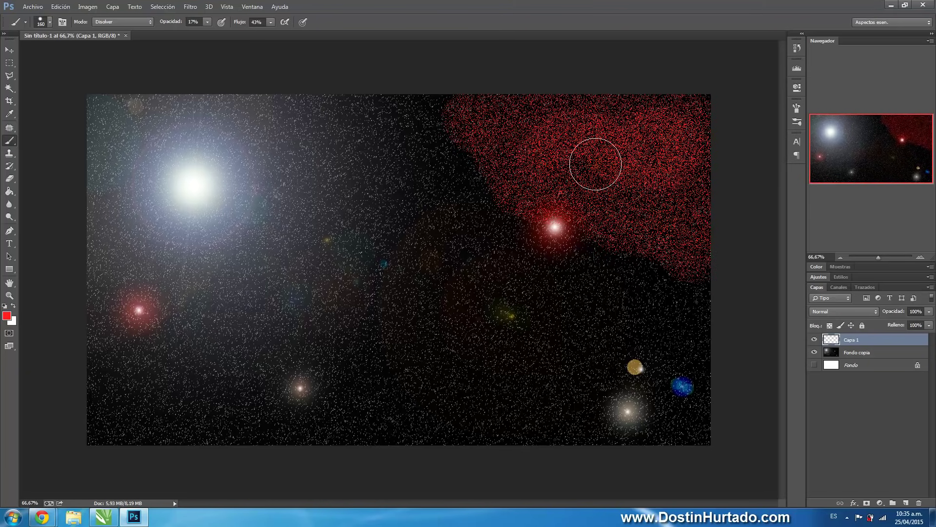
pyautogui.click(849, 341)
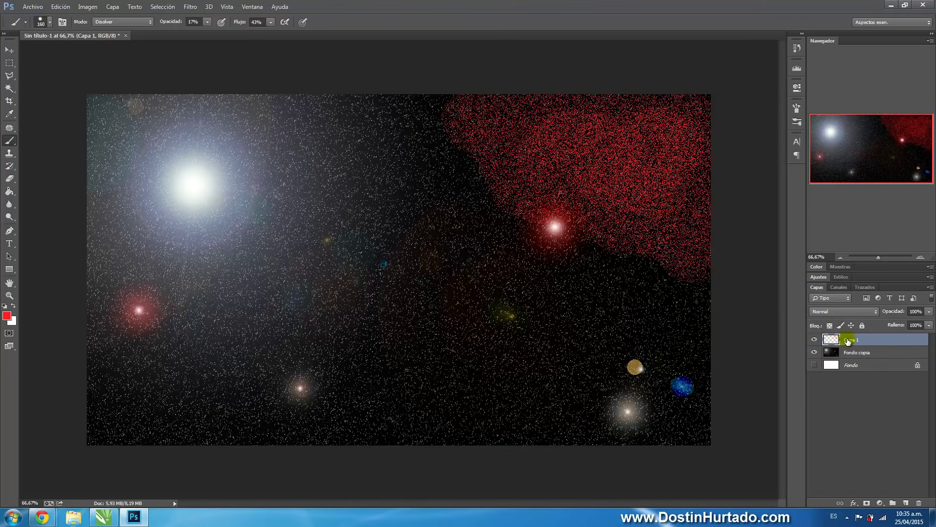
# - Apply a Gaussian Blur with a radius of about 186 pixels to the red cloud on Capa 1
pyautogui.click(187, 8)
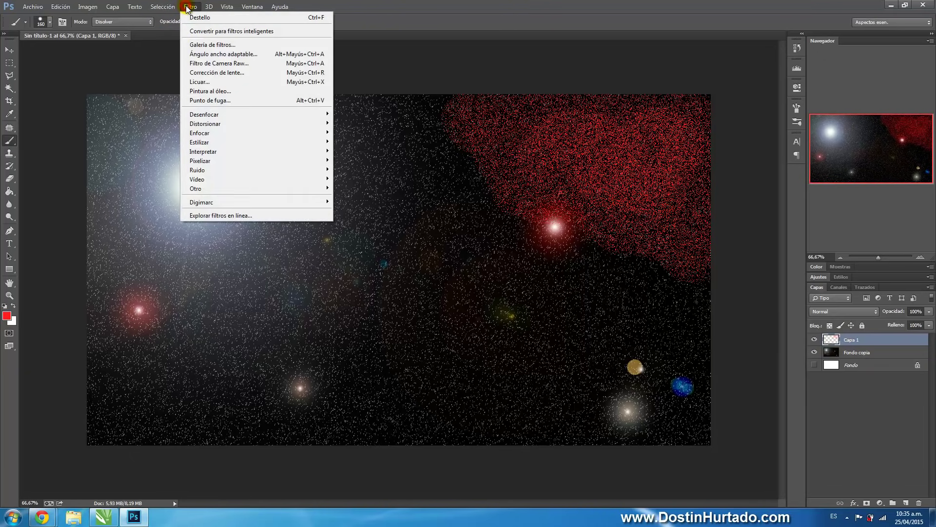
pyautogui.click(206, 160)
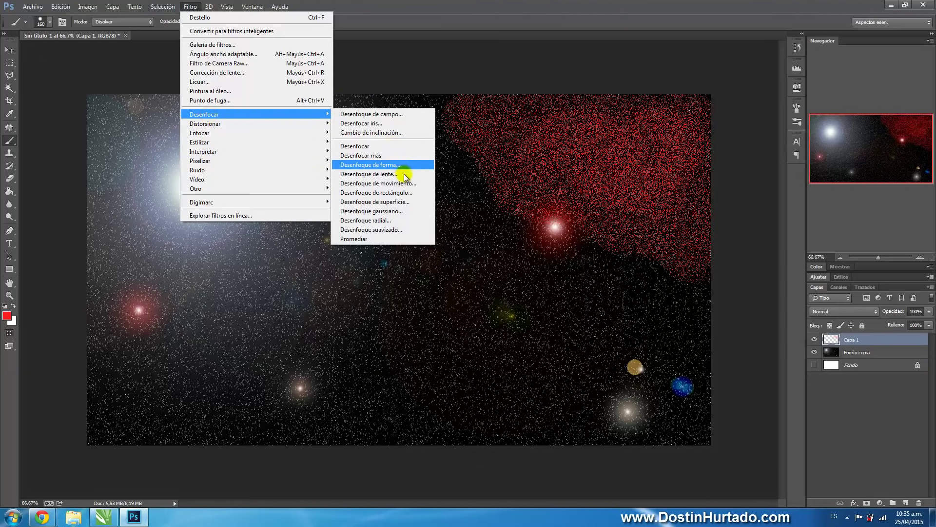
pyautogui.click(385, 211)
pyautogui.moveTo(362, 91); pyautogui.dragTo(304, 89)
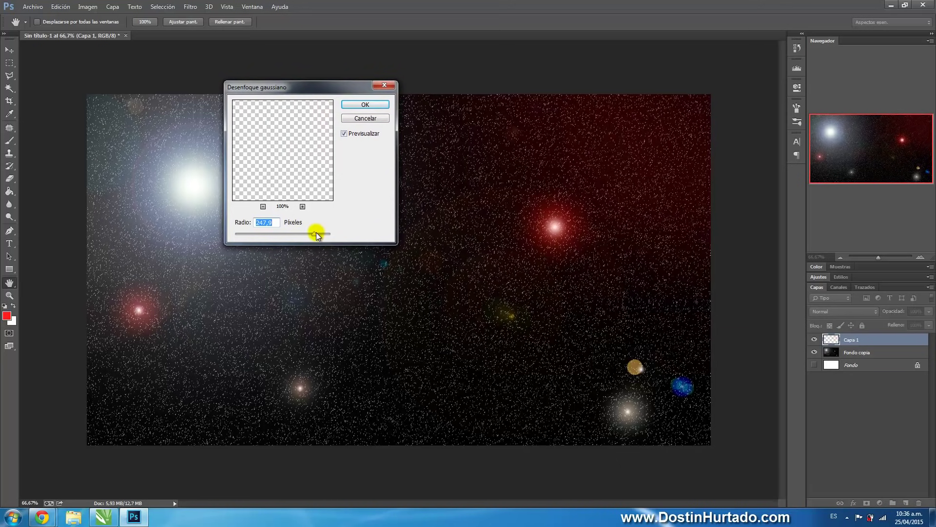
pyautogui.moveTo(313, 236); pyautogui.dragTo(296, 236)
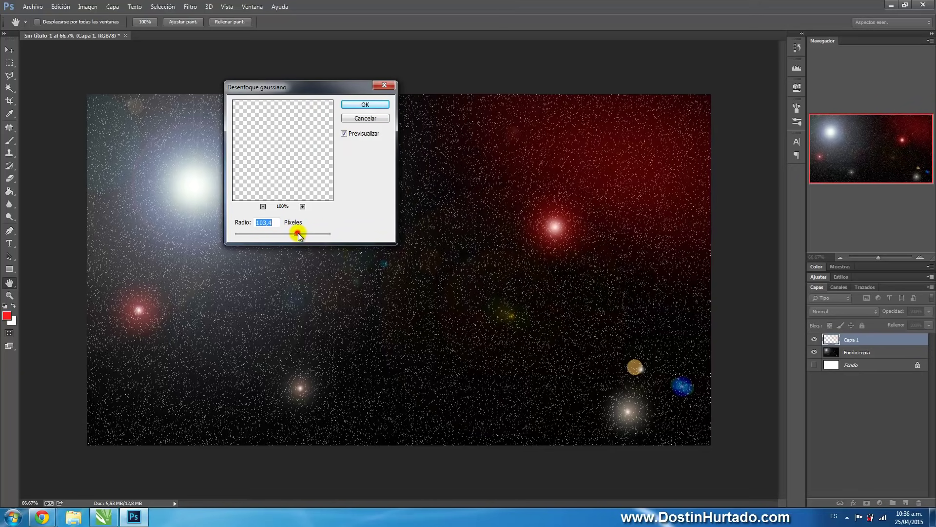
pyautogui.moveTo(333, 235); pyautogui.dragTo(334, 235)
pyautogui.click(330, 234)
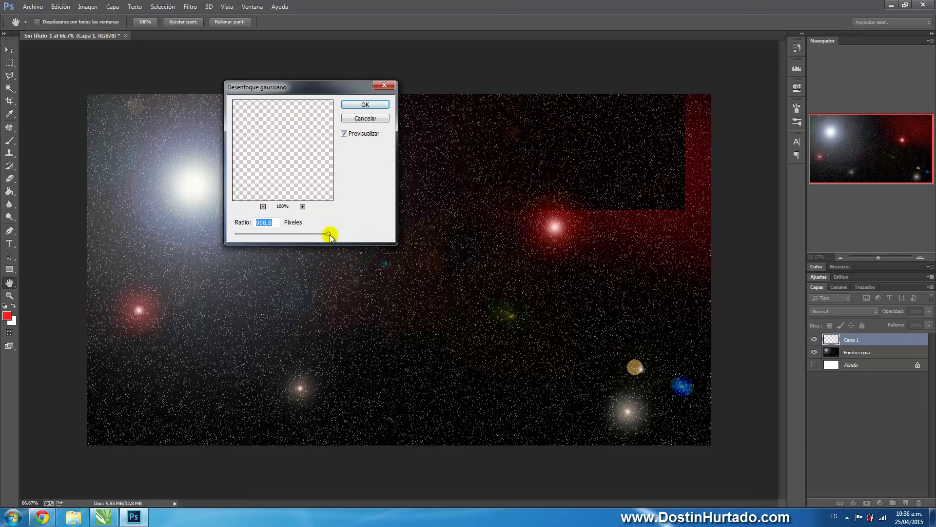
pyautogui.moveTo(330, 235); pyautogui.dragTo(306, 237)
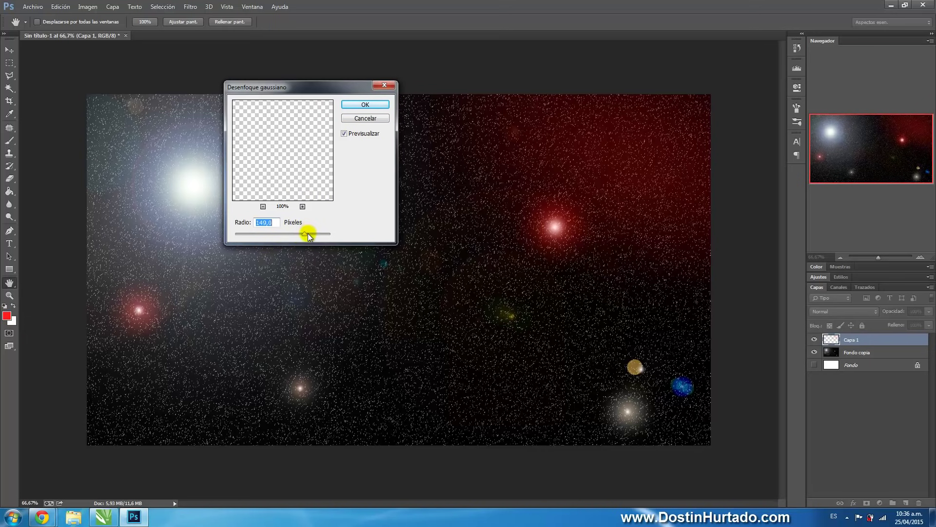
pyautogui.moveTo(308, 233); pyautogui.dragTo(313, 234)
pyautogui.moveTo(312, 234); pyautogui.dragTo(311, 235)
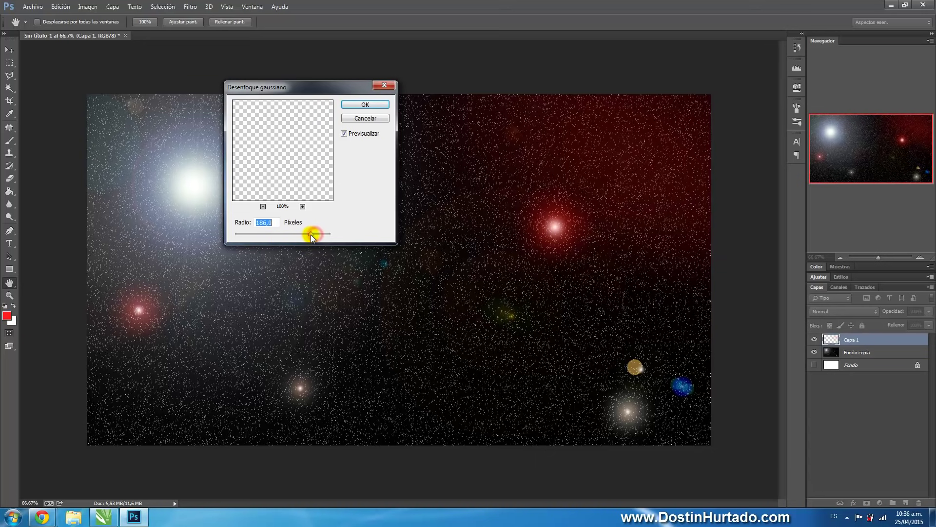
pyautogui.click(361, 104)
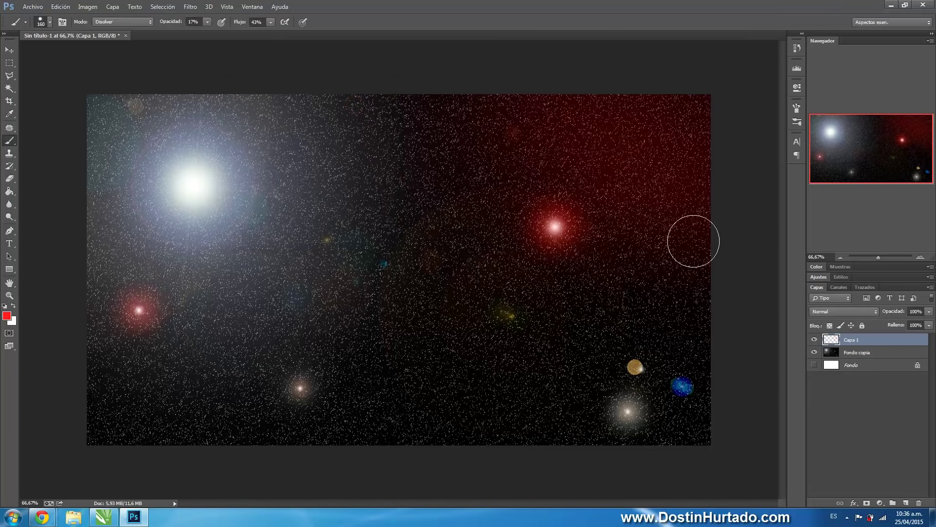
# - Duplicate the blurred red cloud layer as Capa 1 copia and shift it down and left
pyautogui.click(929, 312)
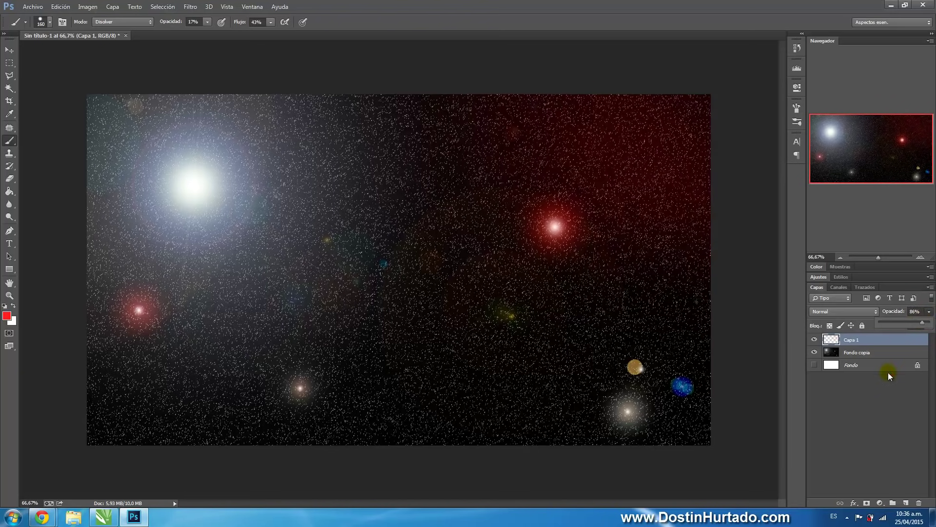
pyautogui.moveTo(854, 340)
pyautogui.mouseDown()
pyautogui.moveTo(892, 433)
pyautogui.moveTo(906, 503)
pyautogui.mouseUp()
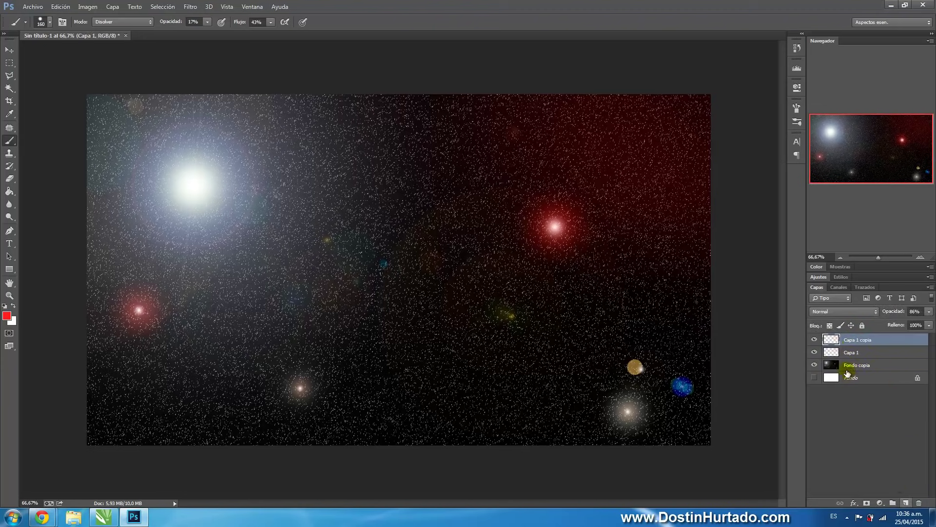
pyautogui.click(9, 50)
pyautogui.moveTo(591, 216)
pyautogui.mouseDown()
pyautogui.moveTo(595, 373)
pyautogui.moveTo(585, 374)
pyautogui.mouseUp()
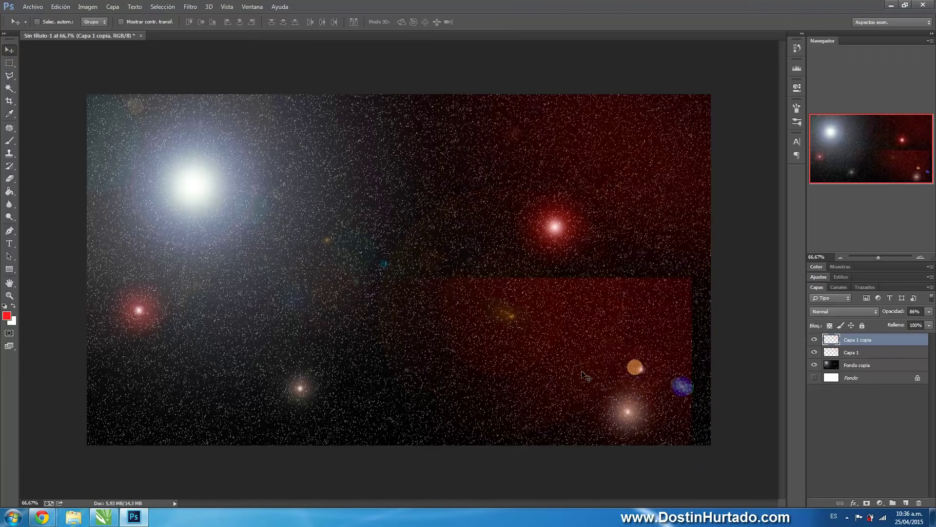
# - Free-transform the copy, rotating it about 66° and moving it up and right
pyautogui.hotkey('ctrl', 't')
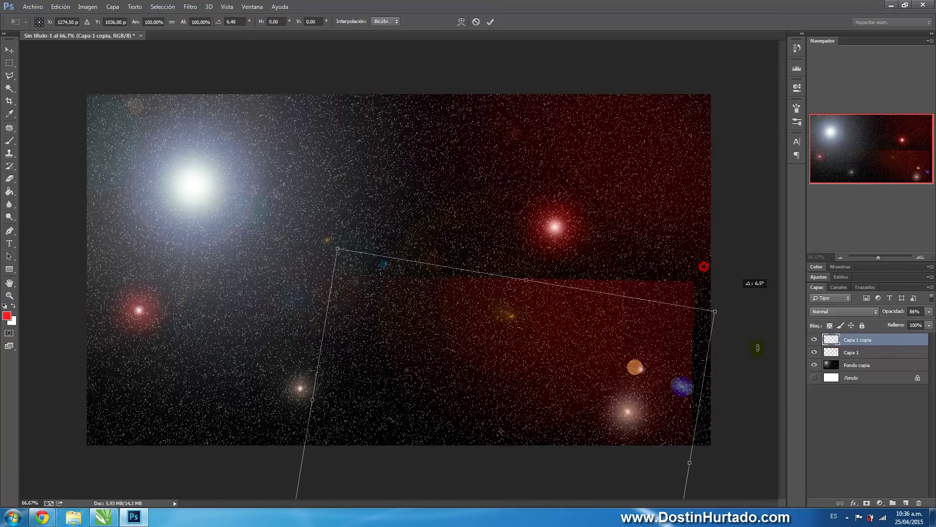
pyautogui.moveTo(705, 265); pyautogui.dragTo(812, 482)
pyautogui.moveTo(630, 371); pyautogui.dragTo(686, 345)
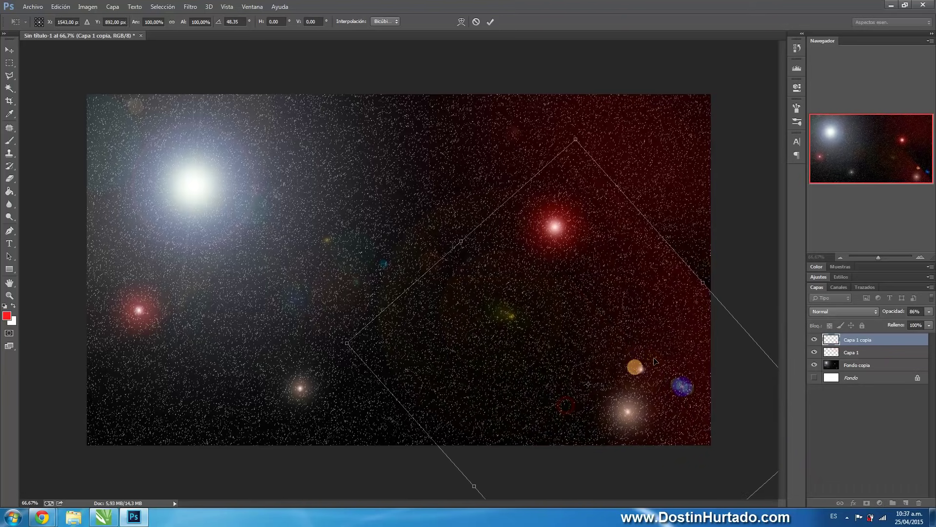
pyautogui.moveTo(578, 132); pyautogui.dragTo(653, 149)
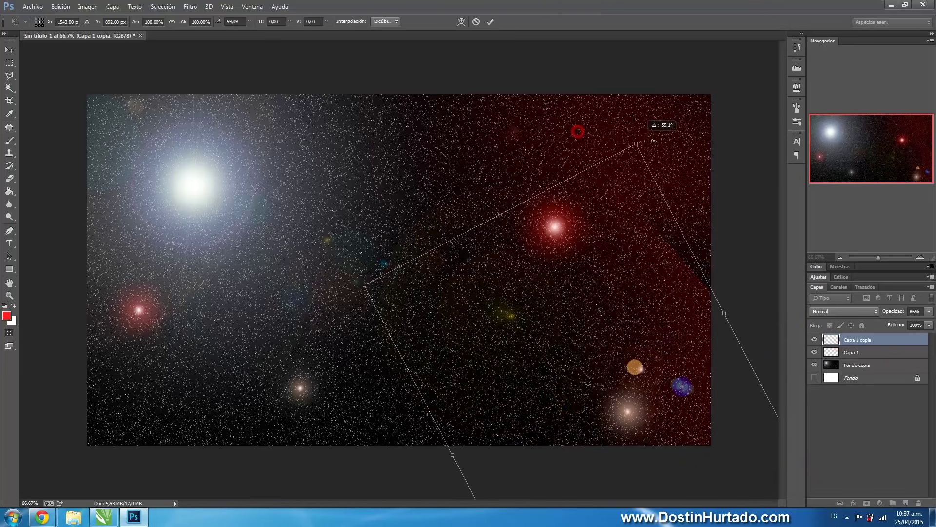
pyautogui.moveTo(646, 390)
pyautogui.mouseDown()
pyautogui.moveTo(640, 350)
pyautogui.moveTo(693, 347)
pyautogui.mouseUp()
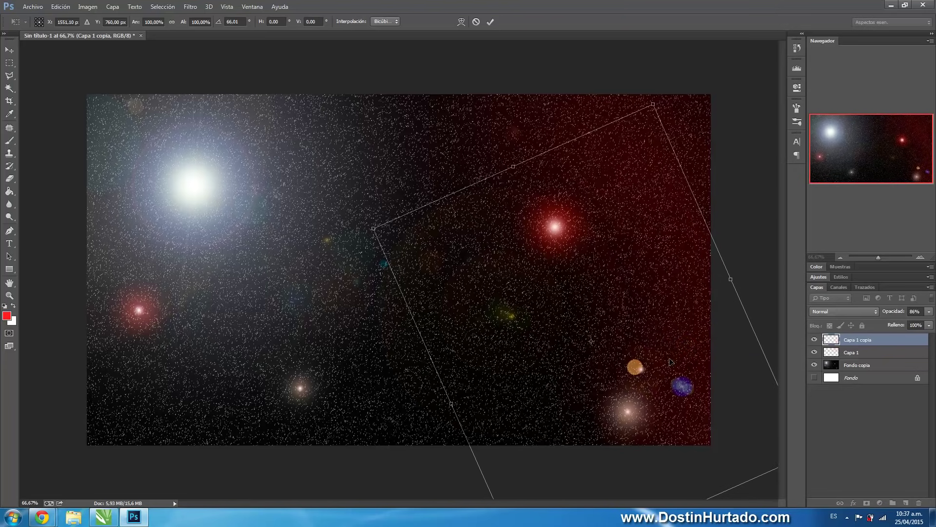
pyautogui.press('Return')
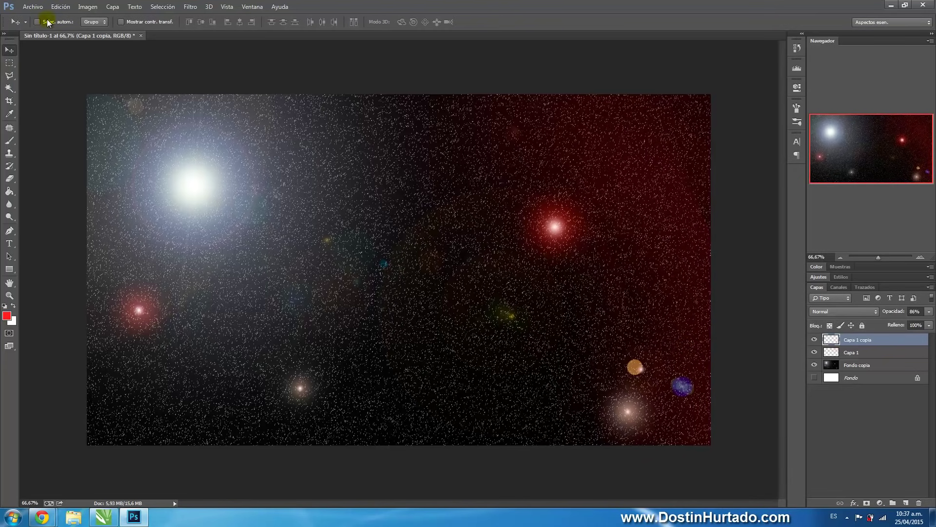
pyautogui.click(87, 7)
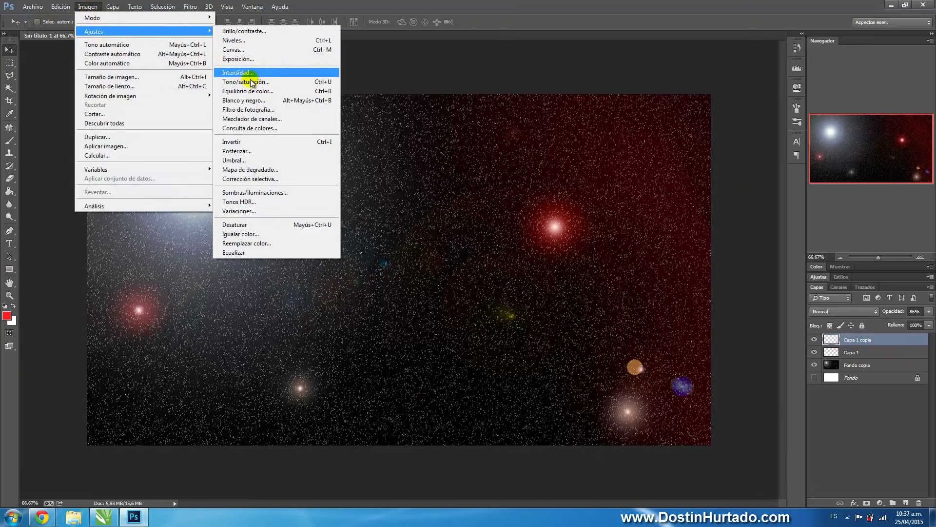
pyautogui.moveTo(94, 31)
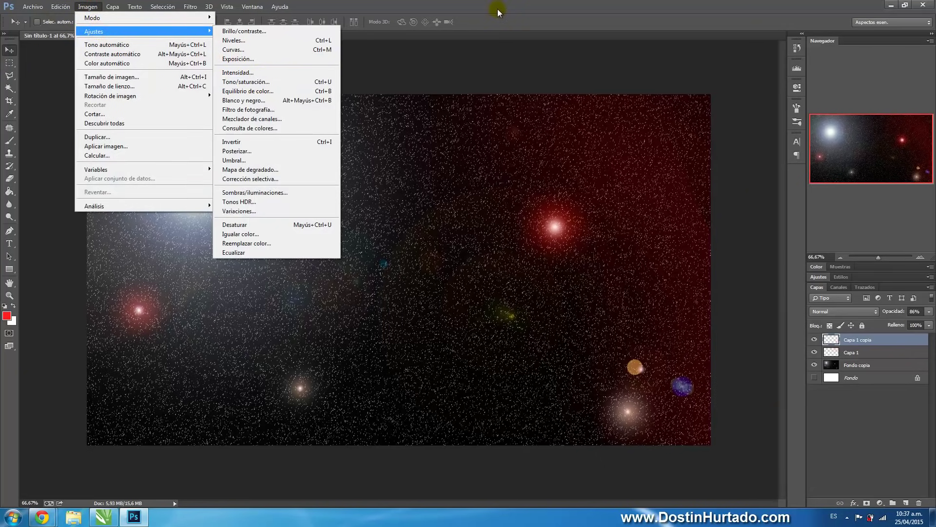
# - Colourise Capa 1 copia blue with Hue/Saturation (hue 216, saturation 100) and nudge it up
pyautogui.click(289, 80)
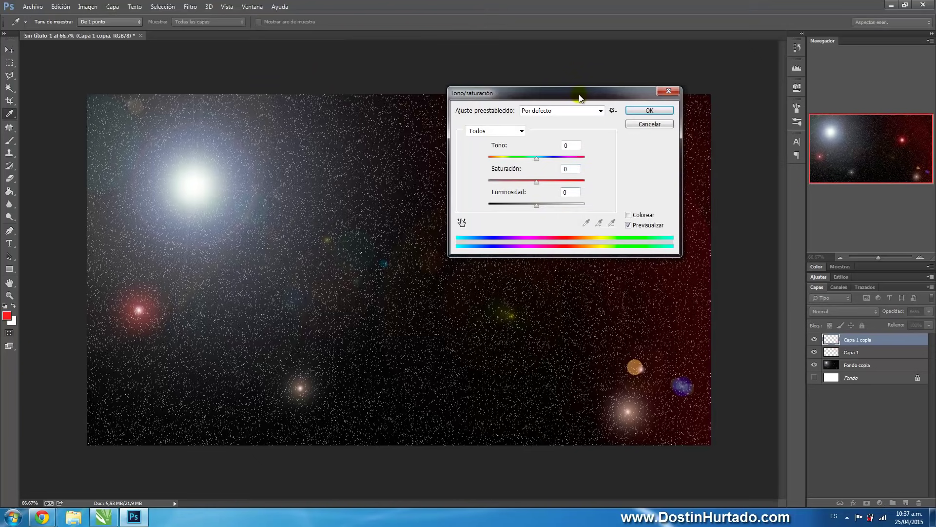
pyautogui.moveTo(581, 94); pyautogui.dragTo(281, 24)
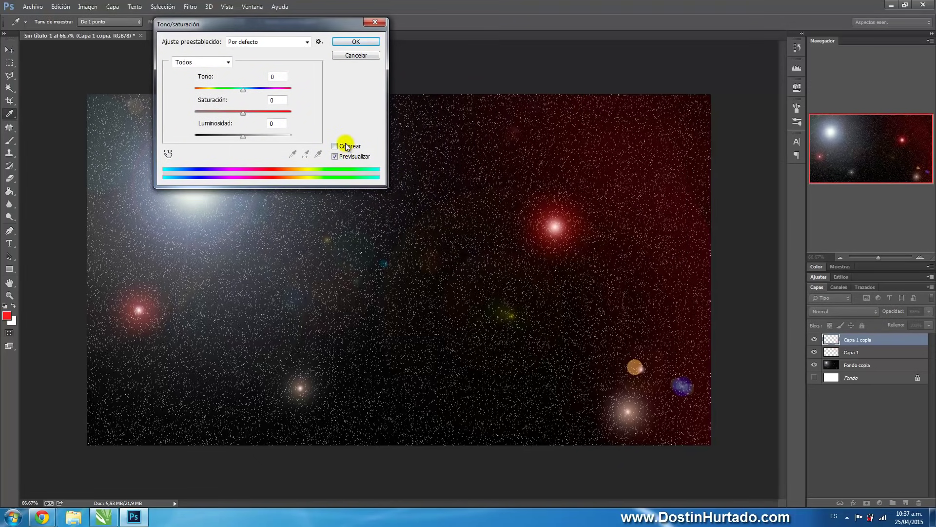
pyautogui.click(345, 146)
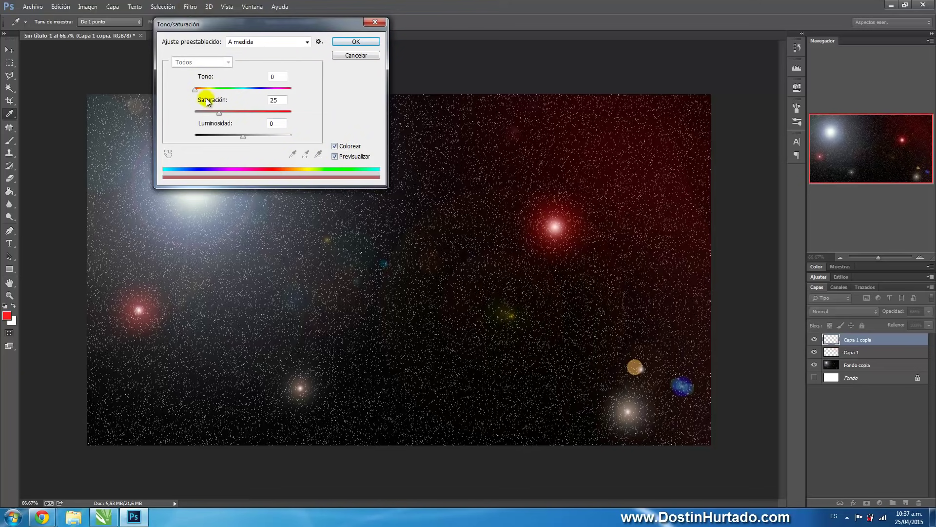
pyautogui.moveTo(224, 117); pyautogui.dragTo(314, 117)
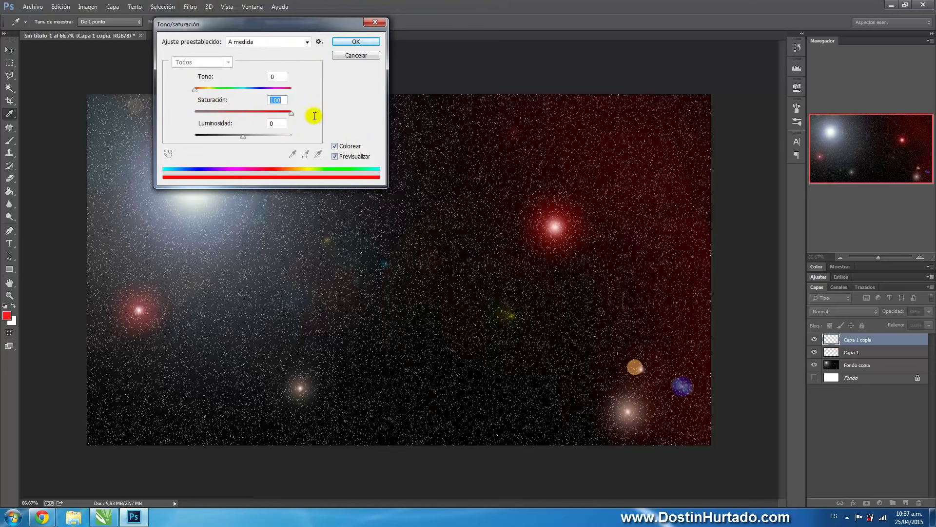
pyautogui.moveTo(195, 89); pyautogui.dragTo(247, 98)
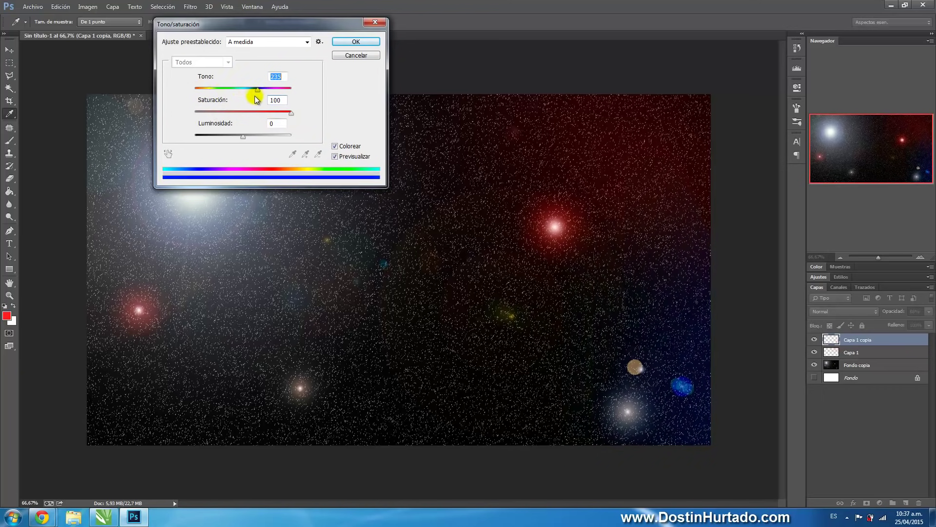
pyautogui.moveTo(247, 101); pyautogui.dragTo(253, 102)
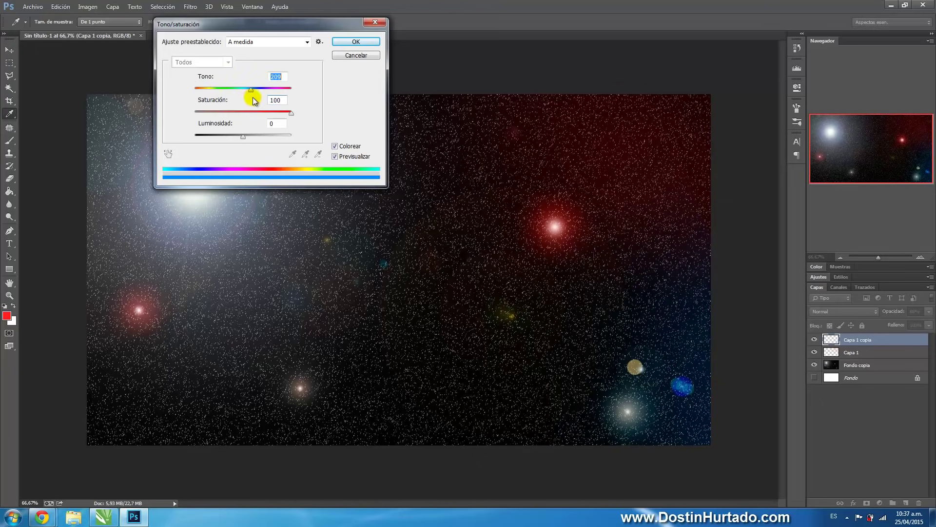
pyautogui.click(351, 43)
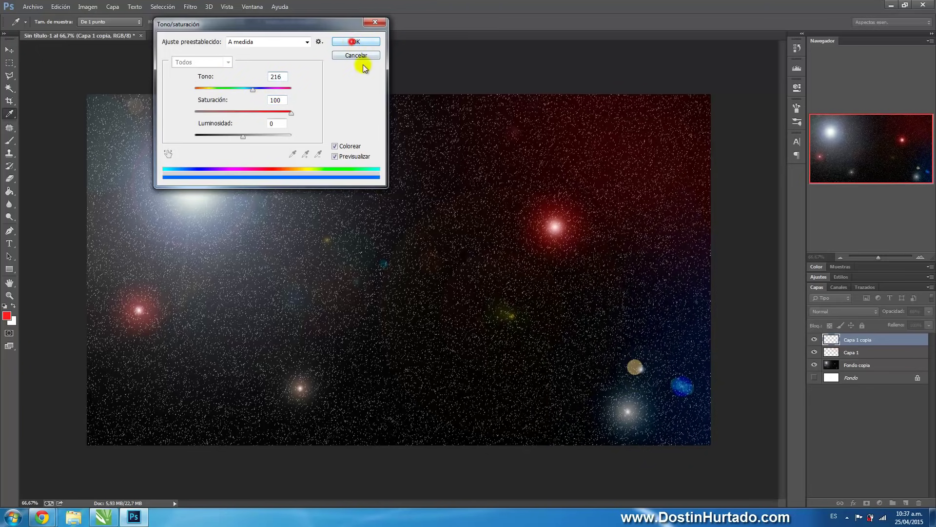
pyautogui.moveTo(684, 389); pyautogui.dragTo(681, 316)
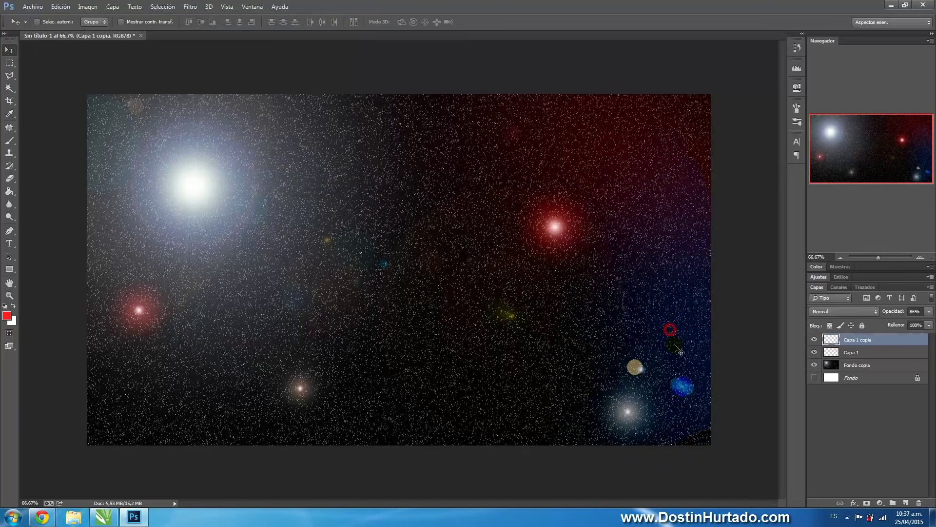
# - Set the Eraser to 27% opacity and 132 px size, then fade the cloud's lower-right edge
pyautogui.click(10, 178)
pyautogui.click(180, 22)
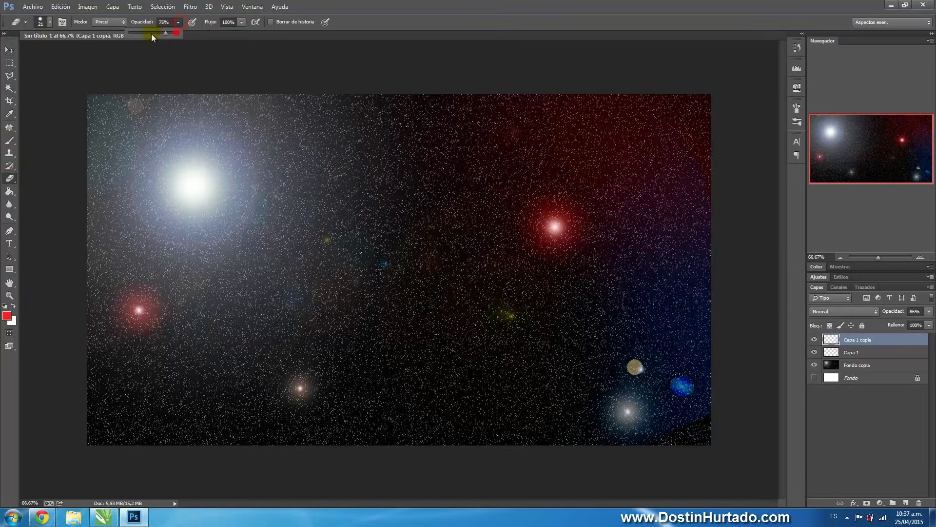
pyautogui.moveTo(151, 37); pyautogui.dragTo(141, 35)
pyautogui.click(51, 25)
pyautogui.moveTo(63, 52); pyautogui.dragTo(92, 52)
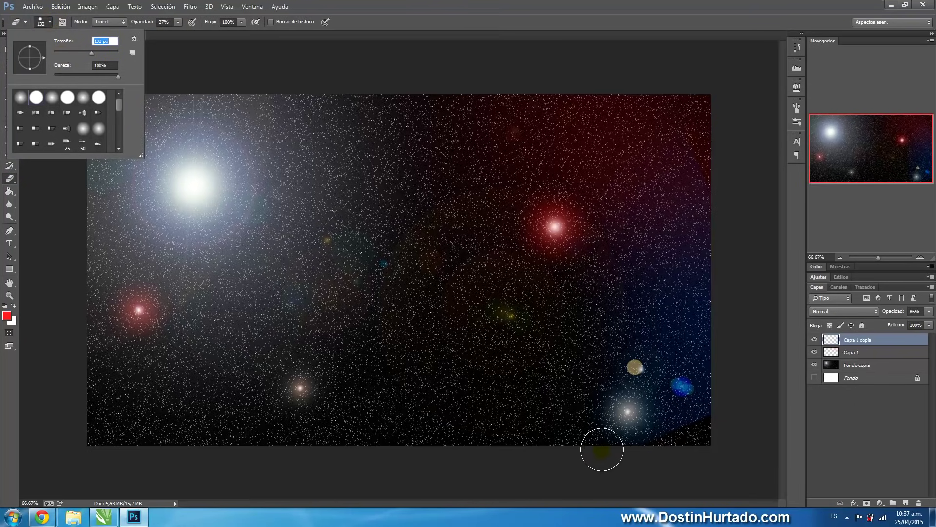
pyautogui.click(621, 441)
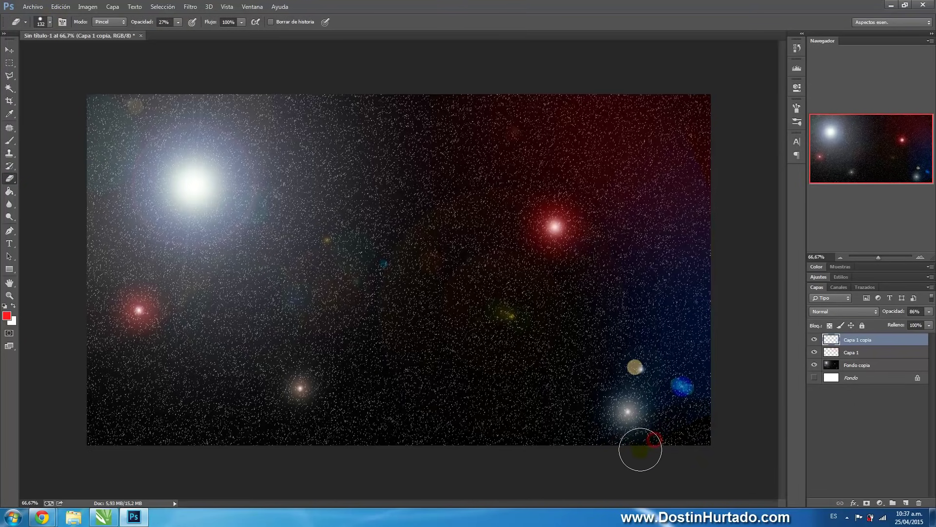
pyautogui.click(692, 410)
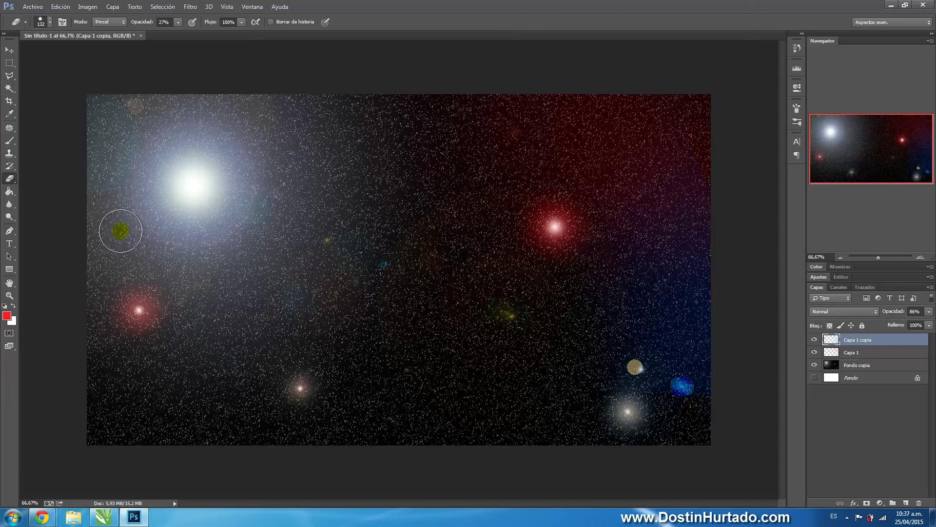
# - Blur the lower-right glows and blue blob into a soft haze with a 138 px Blur tool
pyautogui.rightClick(8, 204)
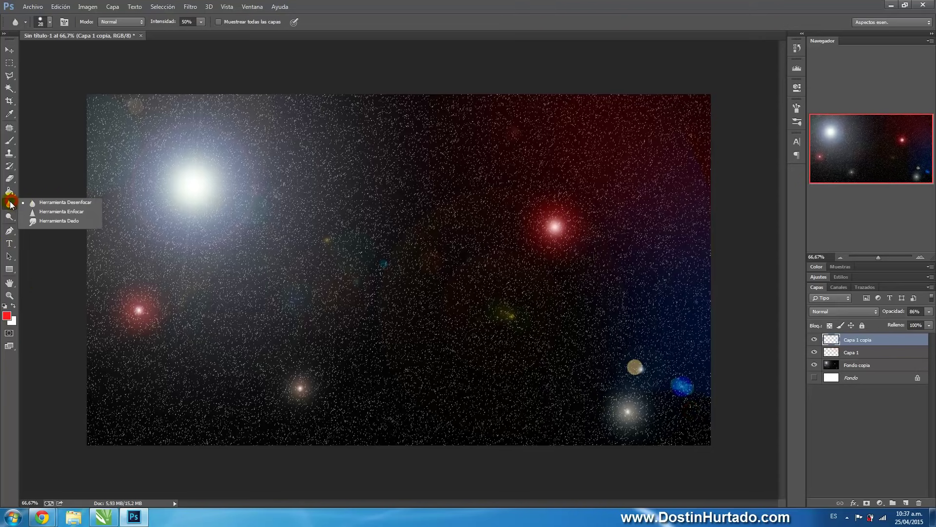
pyautogui.click(59, 203)
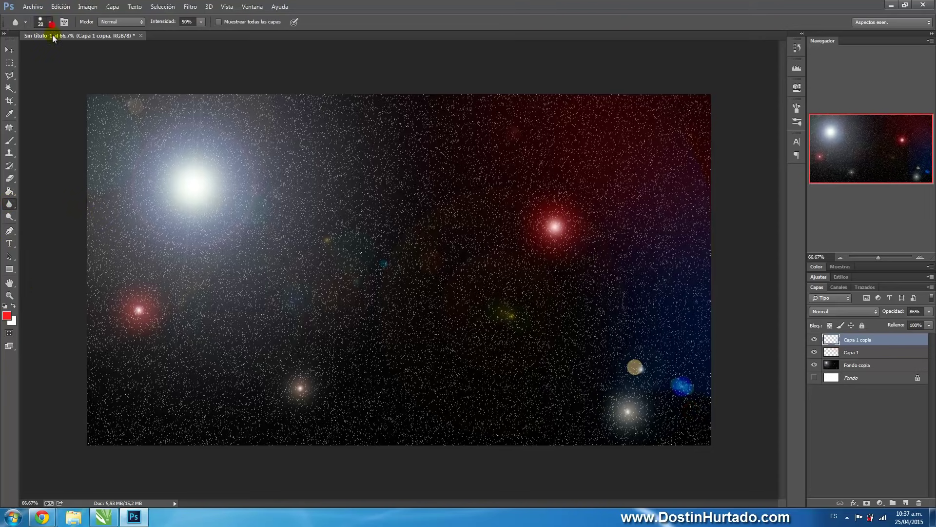
pyautogui.click(50, 22)
pyautogui.moveTo(64, 51); pyautogui.dragTo(92, 52)
pyautogui.click(634, 377)
pyautogui.moveTo(634, 400)
pyautogui.mouseDown()
pyautogui.moveTo(614, 398)
pyautogui.moveTo(619, 389)
pyautogui.moveTo(699, 397)
pyautogui.mouseUp()
pyautogui.click(672, 376)
pyautogui.click(614, 389)
pyautogui.click(622, 393)
pyautogui.moveTo(693, 395)
pyautogui.mouseDown()
pyautogui.moveTo(679, 380)
pyautogui.moveTo(696, 391)
pyautogui.moveTo(673, 393)
pyautogui.mouseUp()
# - Reposition the blurred blue cloud layer with the Move tool
pyautogui.click(9, 49)
pyautogui.moveTo(639, 372)
pyautogui.mouseDown()
pyautogui.moveTo(696, 383)
pyautogui.moveTo(671, 258)
pyautogui.mouseUp()
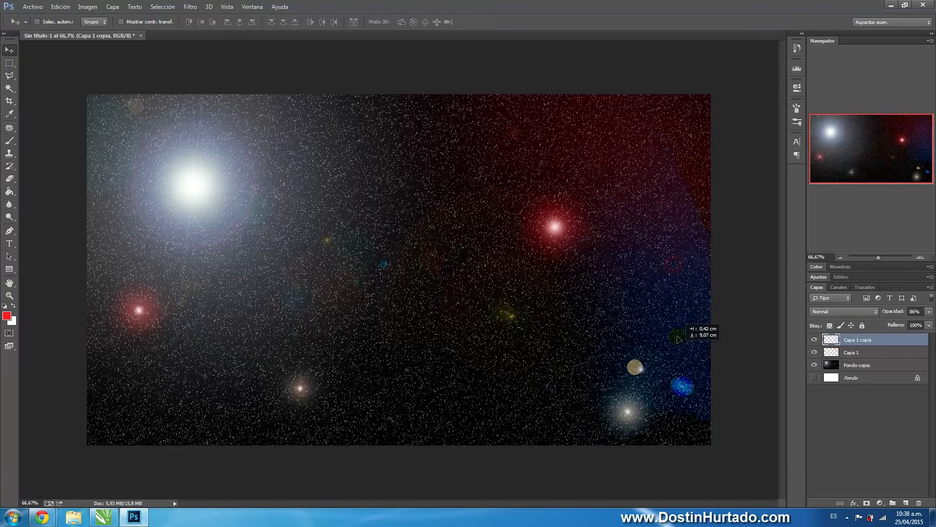
pyautogui.moveTo(671, 258)
pyautogui.mouseDown()
pyautogui.moveTo(677, 325)
pyautogui.moveTo(484, 203)
pyautogui.moveTo(619, 217)
pyautogui.moveTo(680, 336)
pyautogui.moveTo(690, 338)
pyautogui.mouseUp()
pyautogui.moveTo(691, 336); pyautogui.dragTo(399, 189)
pyautogui.click(188, 7)
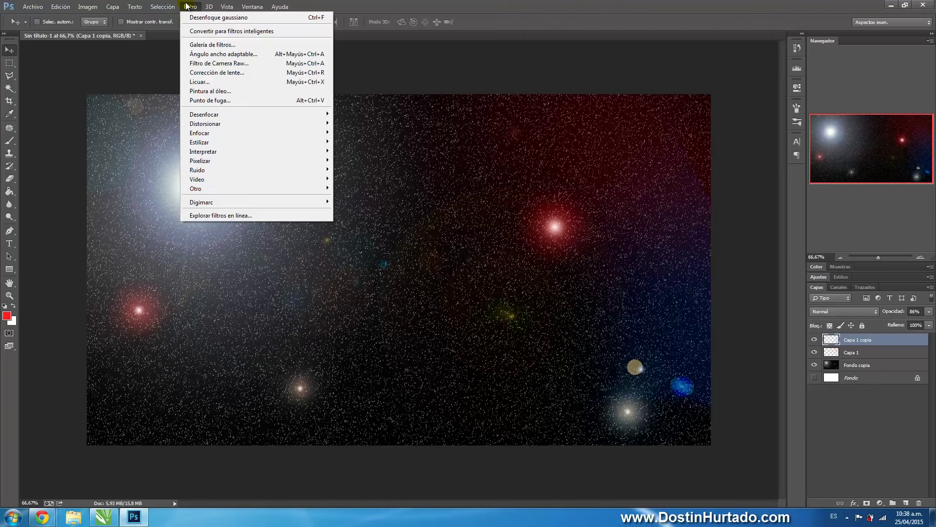
# - Dismiss the Filtro menu without applying a filter, leaving the red and blue space scene unchanged
pyautogui.click(437, 71)
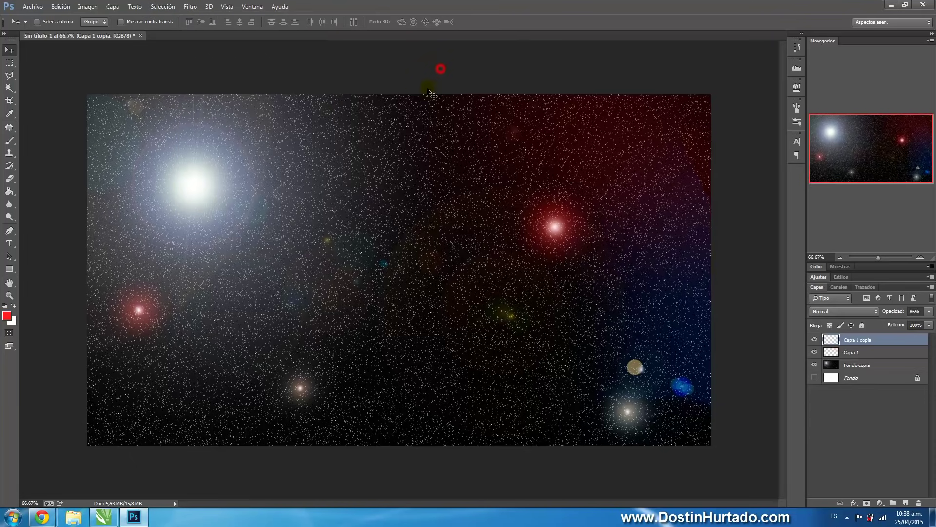